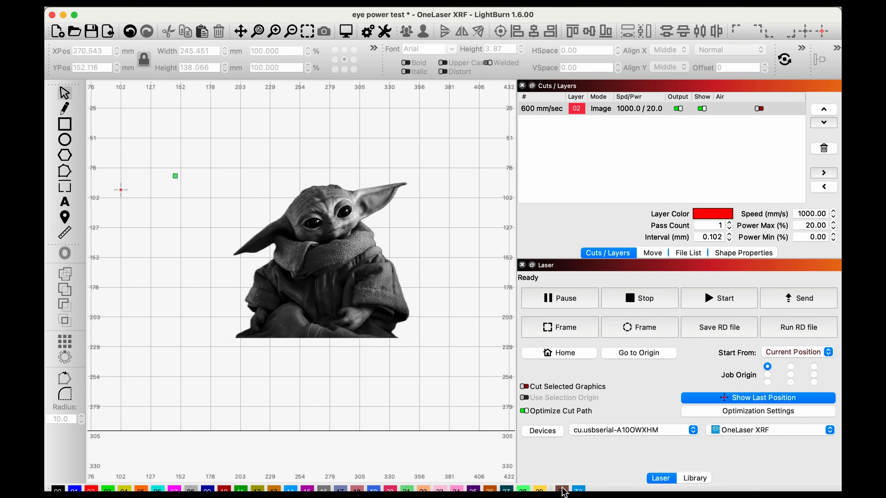
Step: Draw a square about 145 mm wide on tool layer T1 around the character in the image
left_click(65, 124)
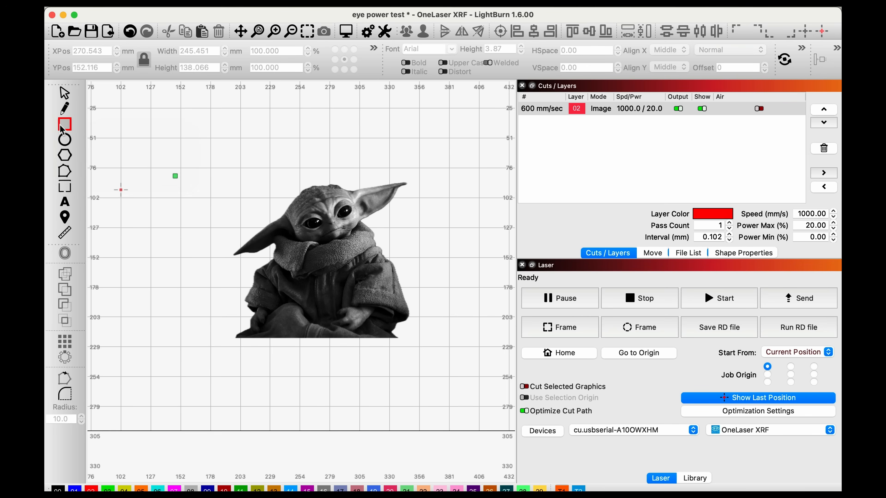
left_click_drag(245, 168, 384, 335)
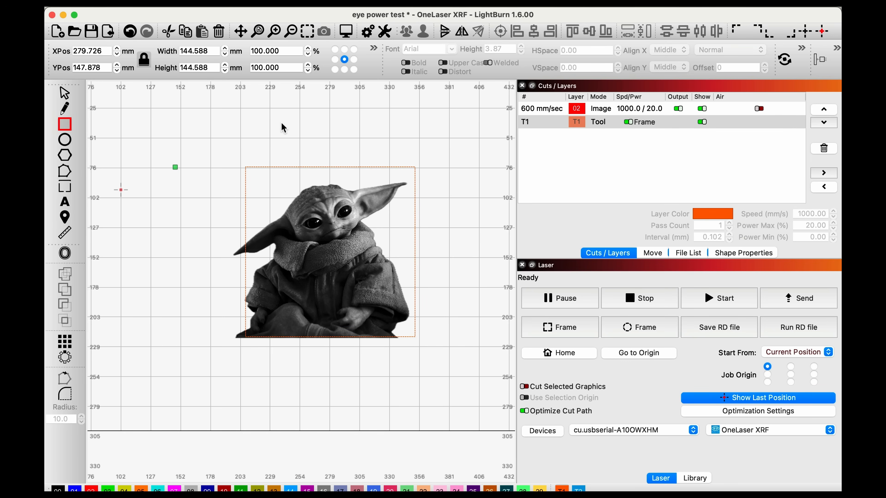
Step: Try drawing a second rectangle about 35 by 29 mm above the image and undo it
left_click_drag(233, 114, 276, 147)
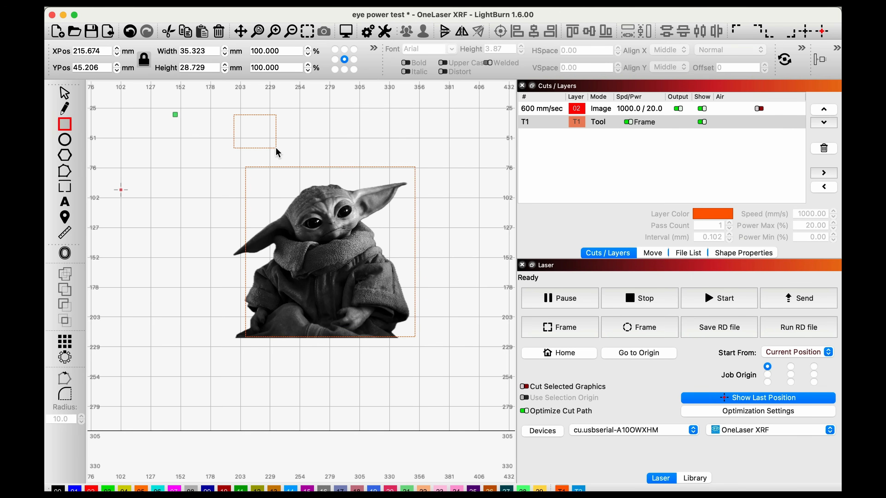
key("super+z")
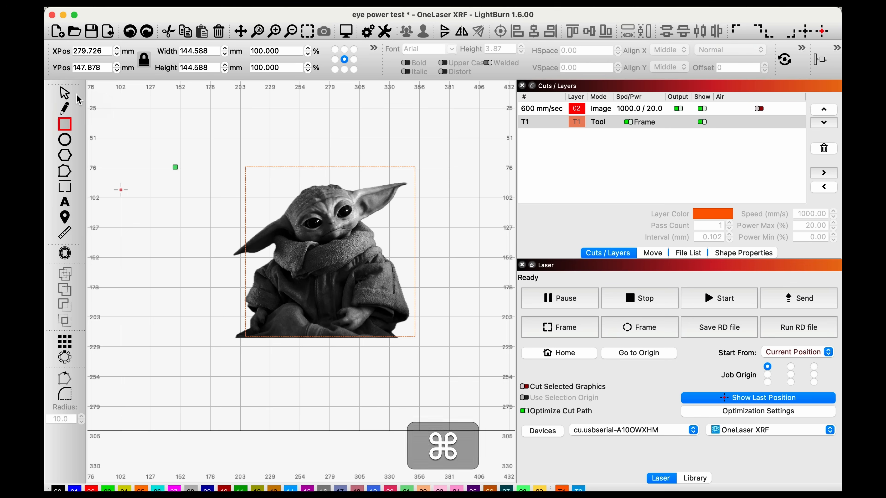
key("Escape")
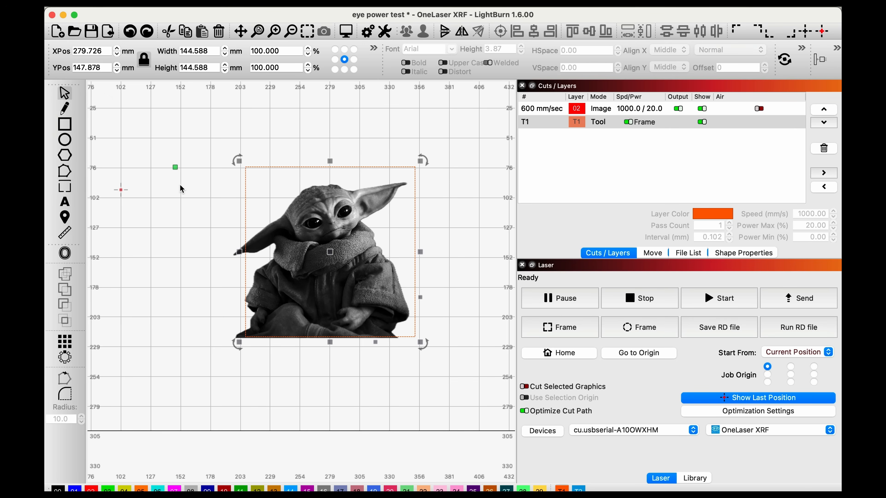
Step: Assign the character image to layer 00 and reposition it over the tool-layer rectangle
left_click(373, 273)
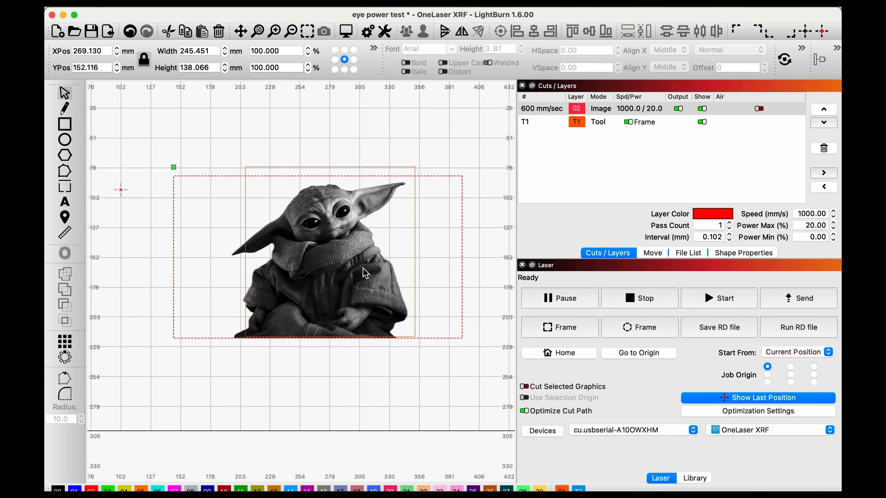
mouse_move(366, 264)
left_mouse_down()
mouse_move(381, 255)
mouse_move(391, 272)
mouse_move(381, 256)
mouse_move(389, 255)
mouse_move(363, 256)
left_mouse_up()
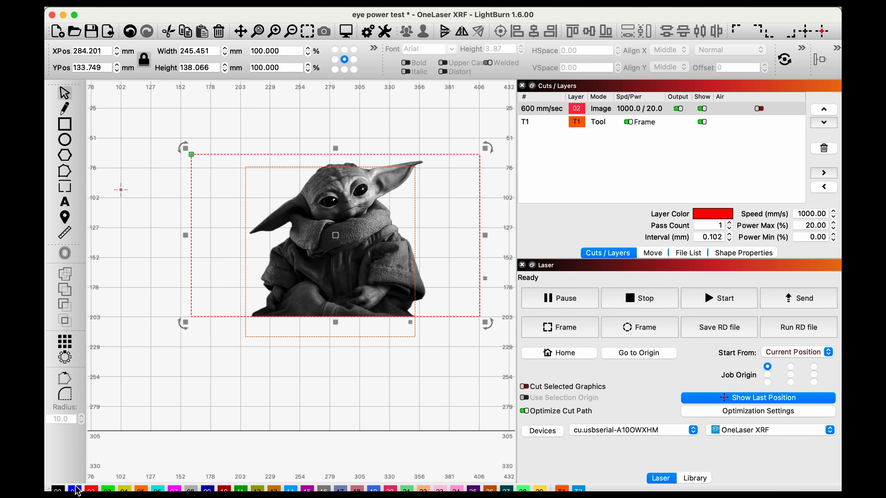
left_click(58, 491, "super")
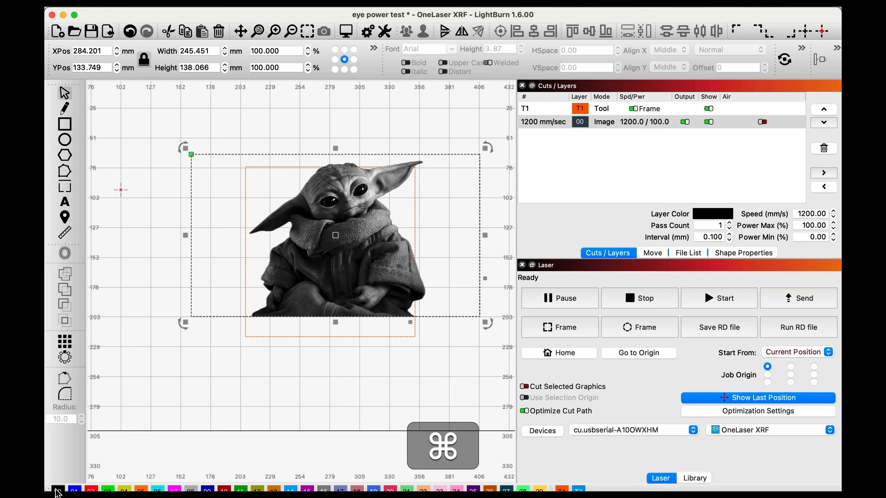
left_click_drag(370, 238, 360, 252)
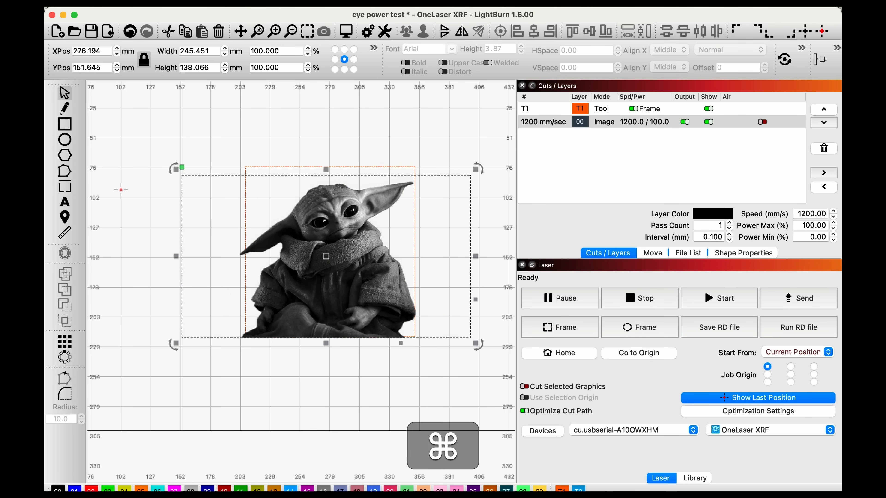
Step: Resize the tool-layer rectangle to about 154 by 135 mm so it closely encloses the whole character
left_click(370, 167)
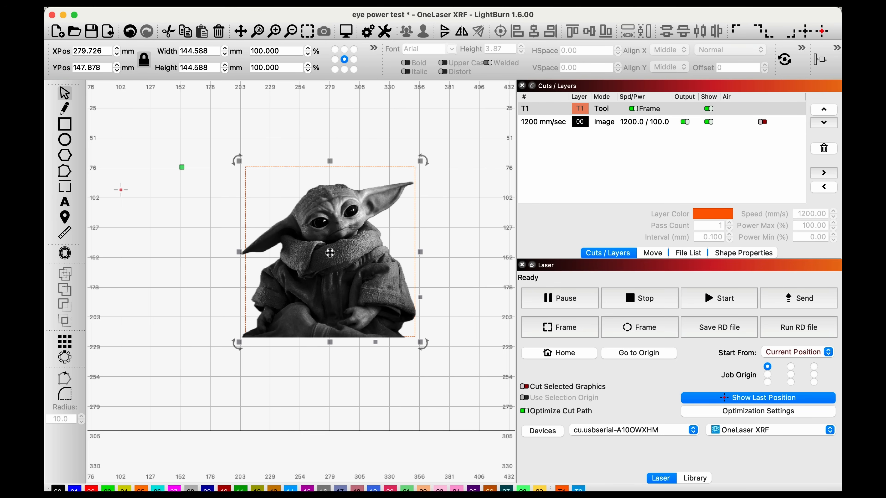
left_click_drag(330, 251, 326, 251)
left_click_drag(412, 159, 421, 156)
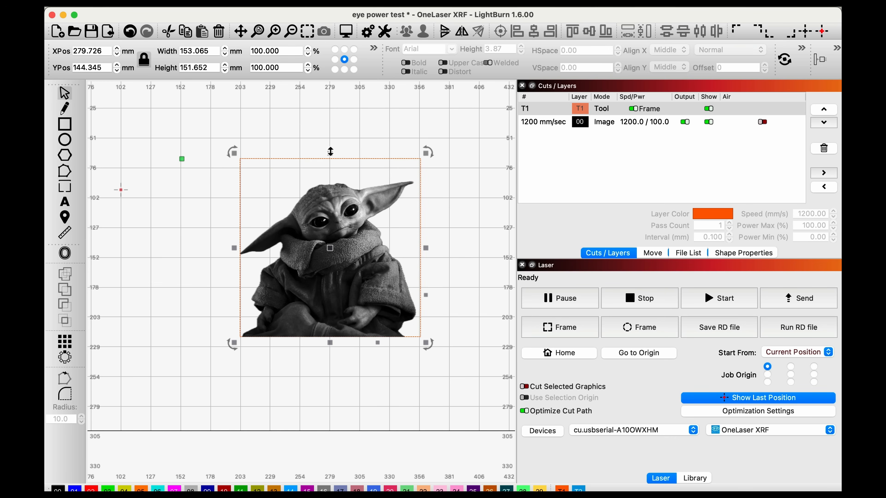
left_click_drag(330, 160, 330, 172)
left_click_drag(234, 258, 233, 258)
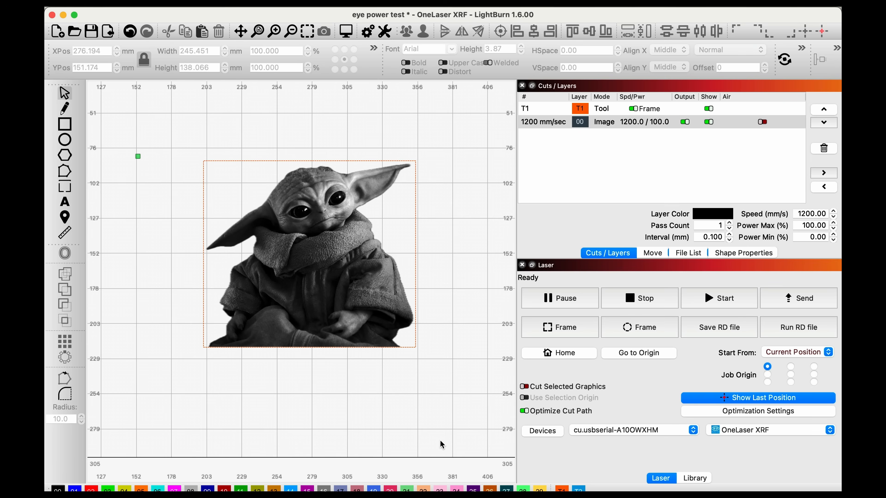
key("super")
Step: Select the image together with the surrounding rectangle and apply the rectangle as a mask to the image
left_click_drag(378, 263, 321, 161)
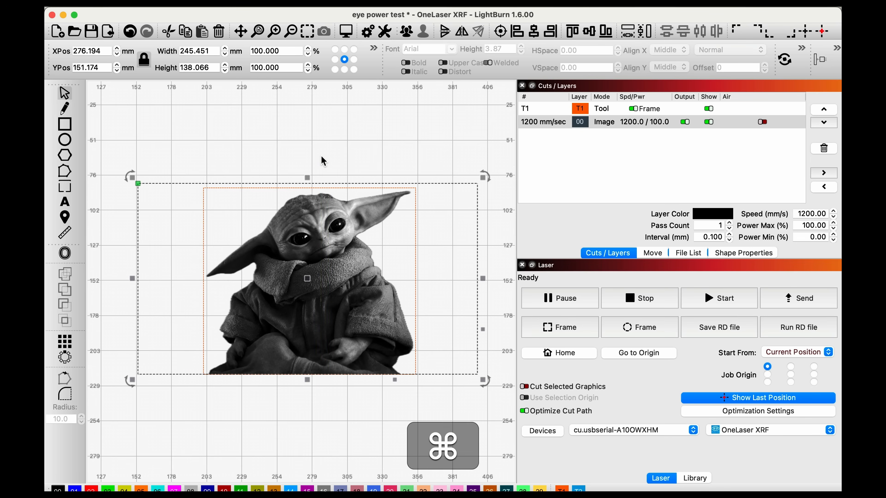
left_click(260, 421)
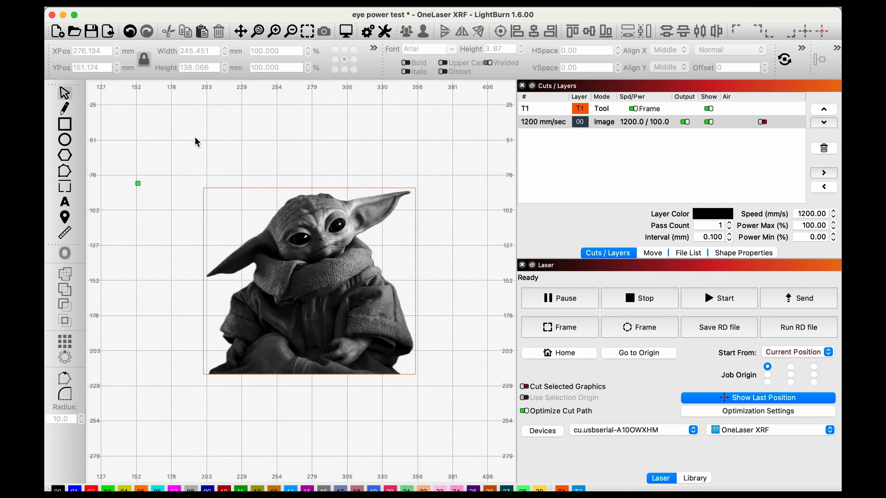
left_click_drag(194, 136, 334, 439)
left_click_drag(142, 141, 348, 140)
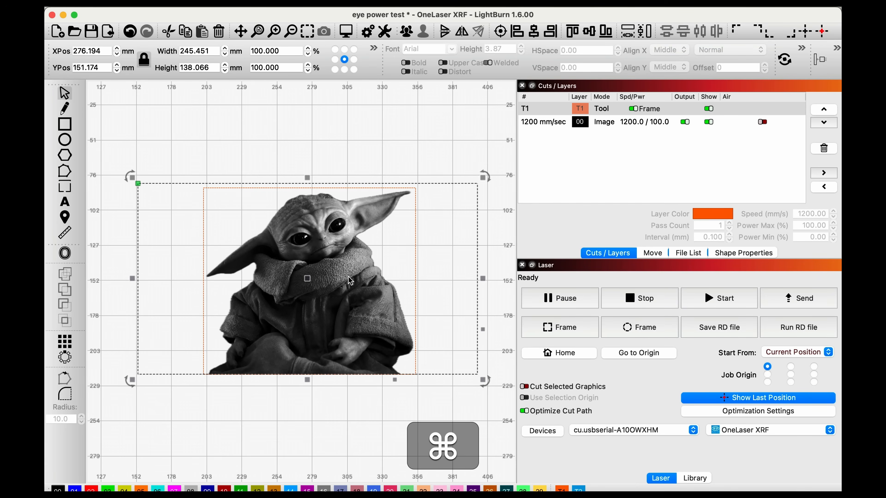
right_click(349, 278)
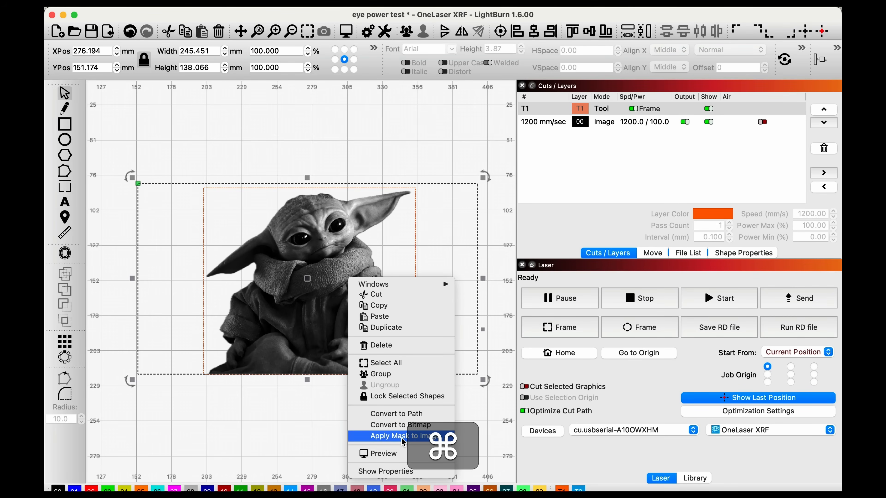
left_click(403, 441)
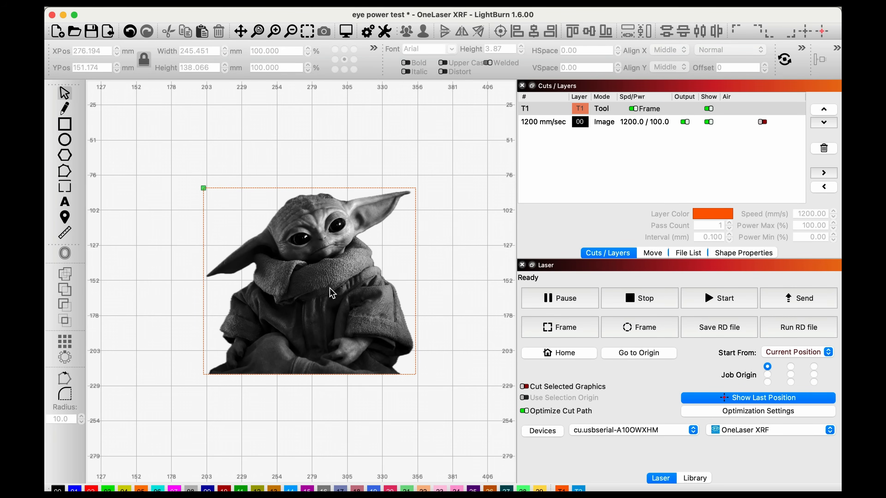
Step: Enlarge the masked image slightly to about 247 by 139 mm and reposition it so the character fits inside the rectangle
left_click(322, 288)
left_click_drag(287, 240, 304, 299)
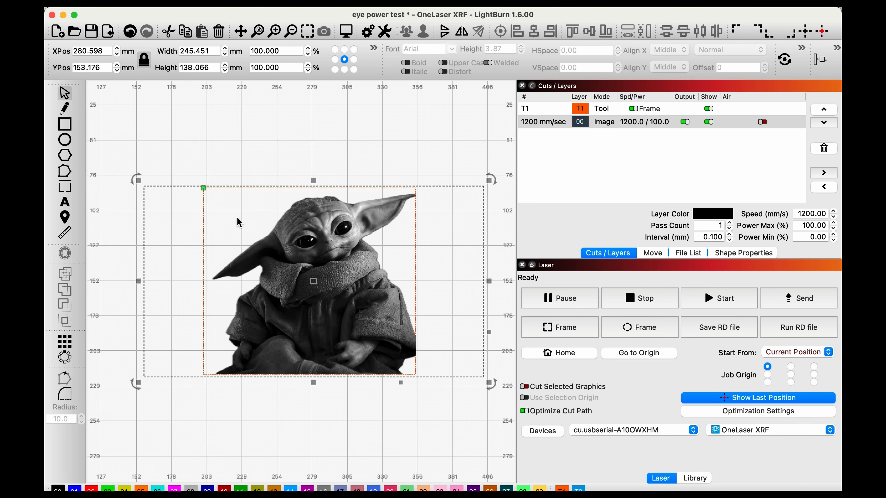
mouse_move(137, 179)
left_mouse_down()
mouse_move(118, 158)
mouse_move(172, 204)
mouse_move(218, 267)
mouse_move(135, 178)
mouse_move(143, 189)
left_mouse_up()
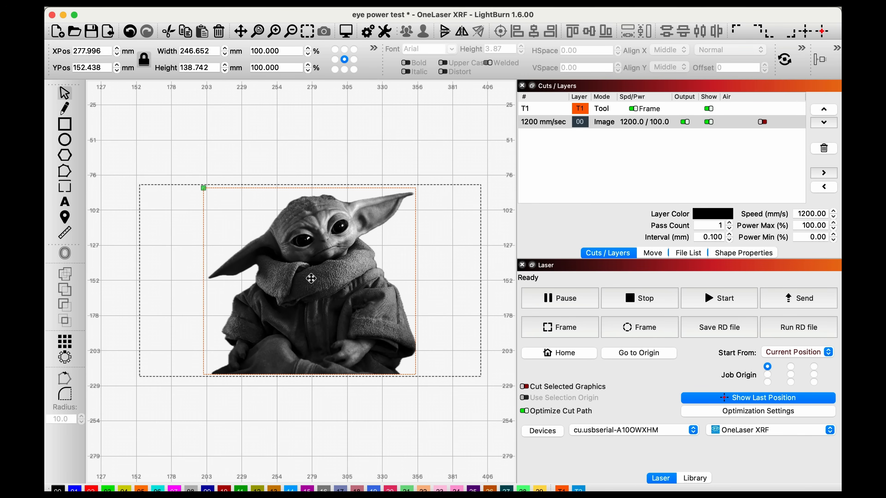
left_click(376, 164)
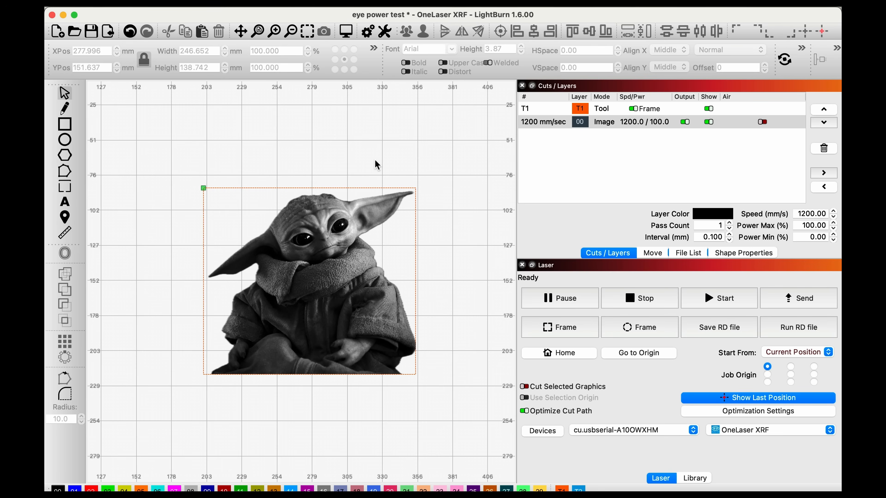
Step: Flatten the image mask into a permanent crop and move the cropped image
left_click_drag(452, 409, 188, 140)
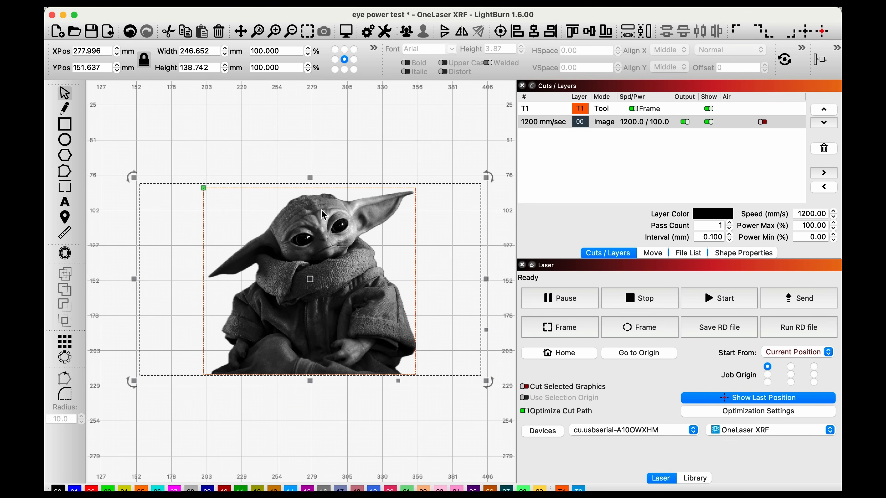
right_click(355, 264)
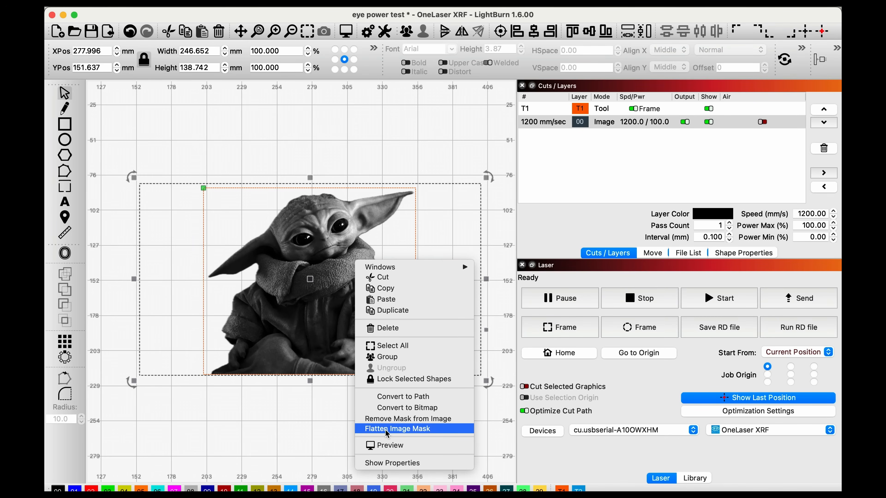
left_click(386, 429)
left_click_drag(354, 300, 352, 252)
Step: Undo the move and flattening of the cropped image, and delete the masking rectangle
key("super+z")
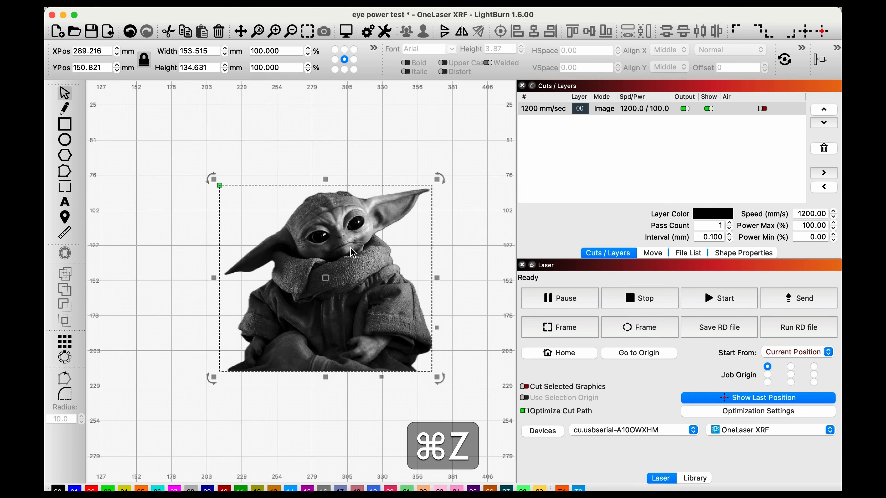
key("super+z")
left_click(336, 268)
key("super+z")
key("super+z")
key("super+z")
left_click(415, 304)
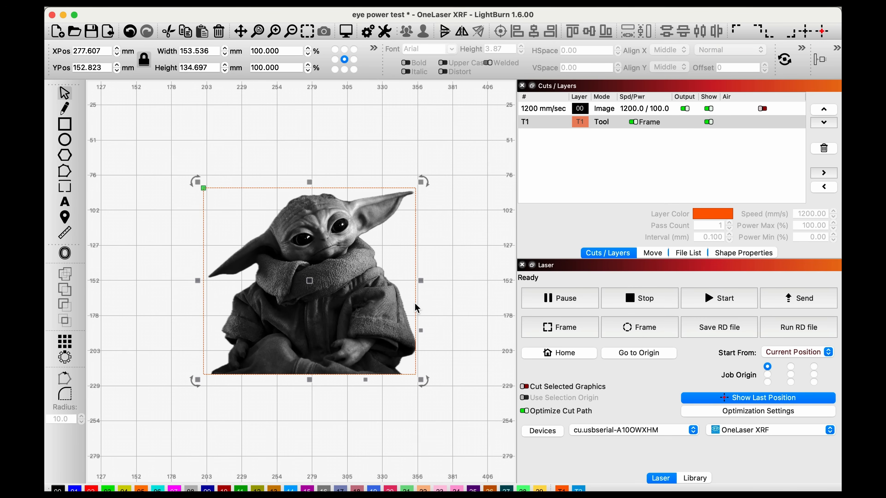
key("BackSpace")
Step: Draw a circle about 136 mm in diameter over the character and assign it to tool layer T1
left_click(63, 146)
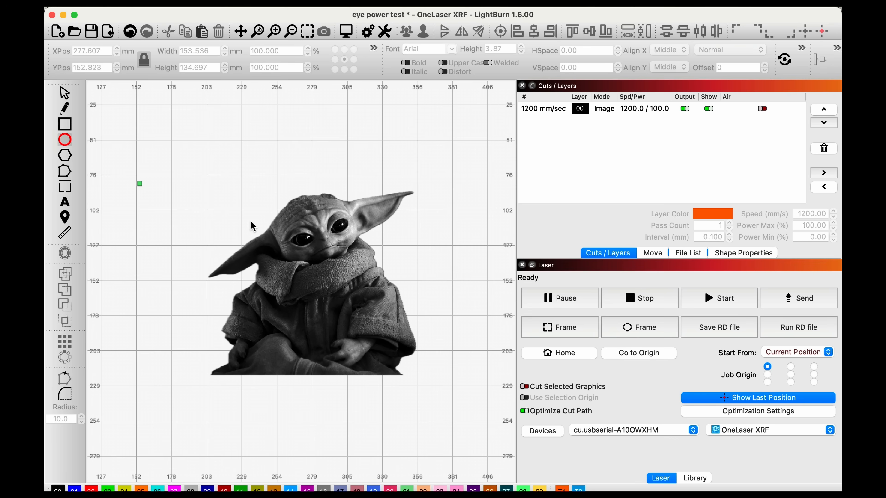
left_click_drag(236, 192, 381, 382)
left_click(328, 292)
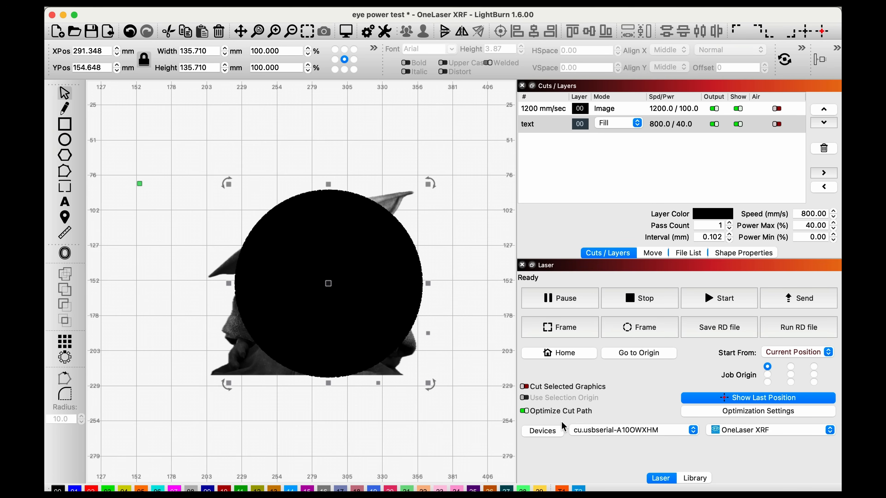
left_click(562, 489)
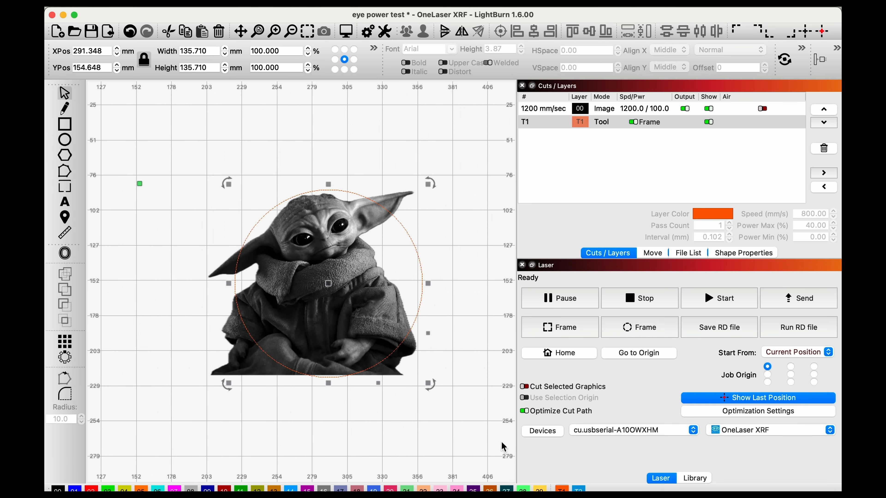
Step: Apply the circle as a mask to the image and shift the image slightly inside it
left_click(459, 428)
left_click_drag(473, 436, 182, 171)
right_click(364, 279)
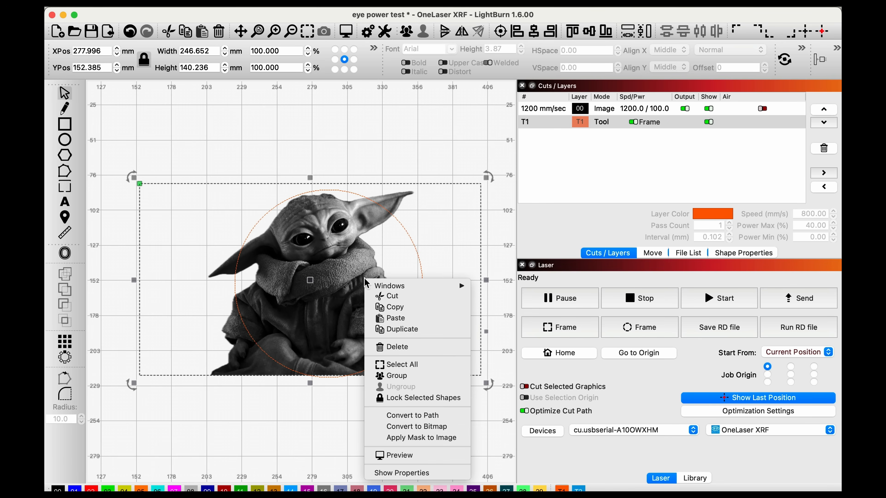
left_click(432, 438)
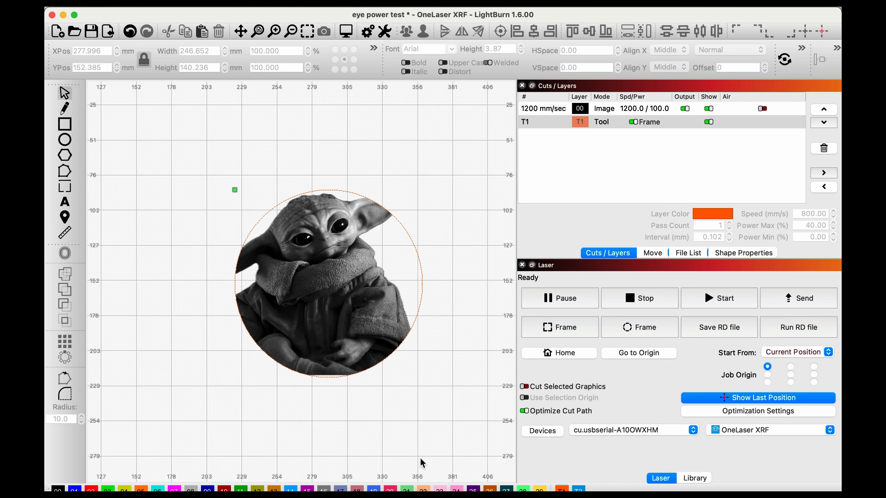
left_click(317, 305)
mouse_move(316, 305)
left_mouse_down()
mouse_move(317, 281)
mouse_move(322, 289)
left_mouse_up()
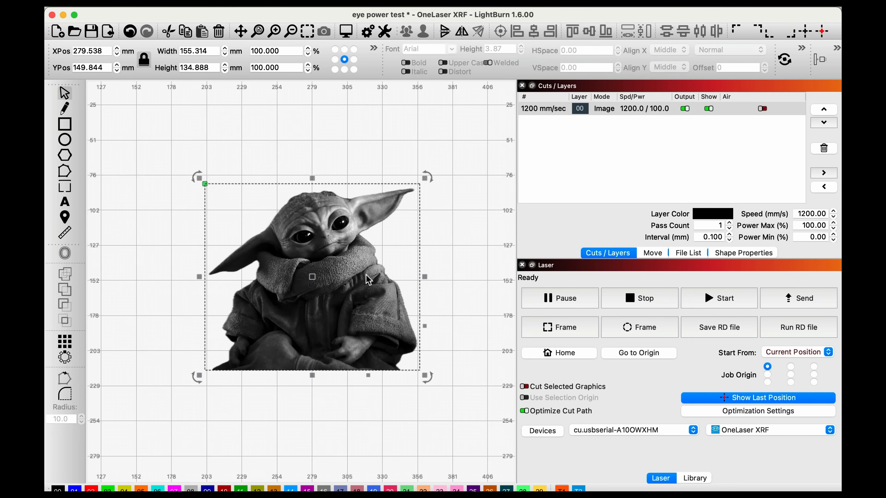
Step: Reposition the rectangular cropped image and open its Adjust Image settings to review the available image modes
left_click_drag(368, 279, 363, 267)
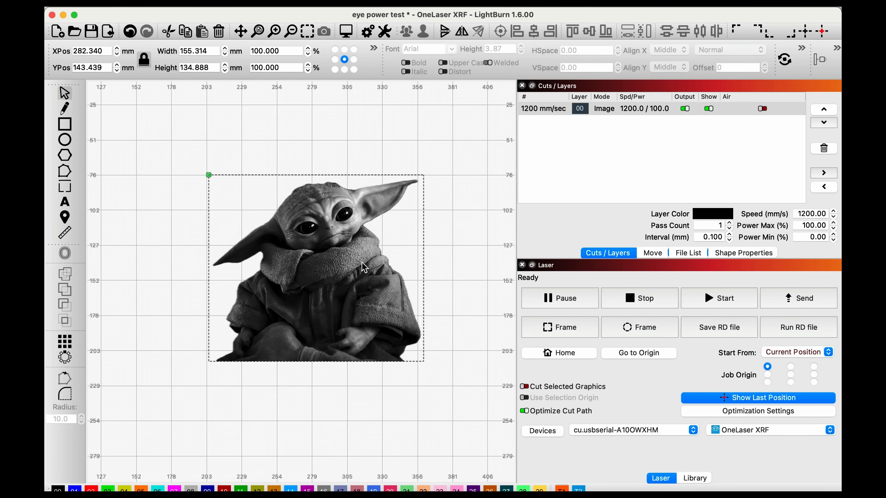
left_click(462, 279)
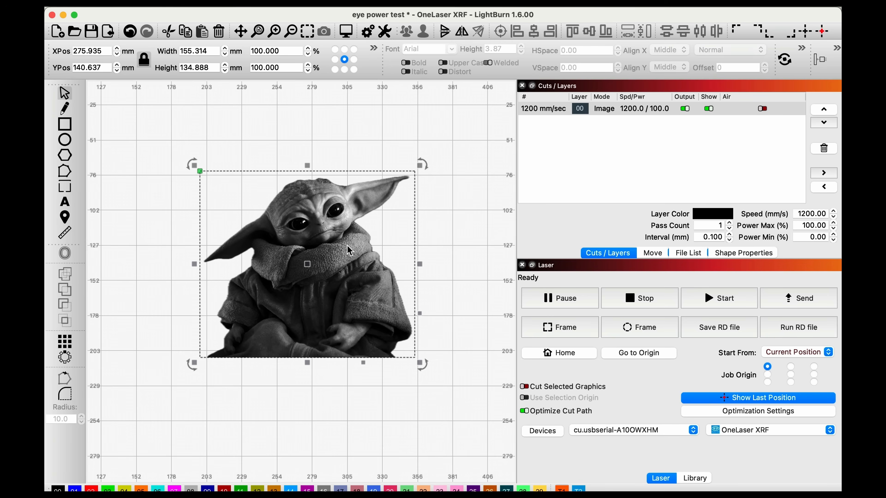
right_click(326, 238)
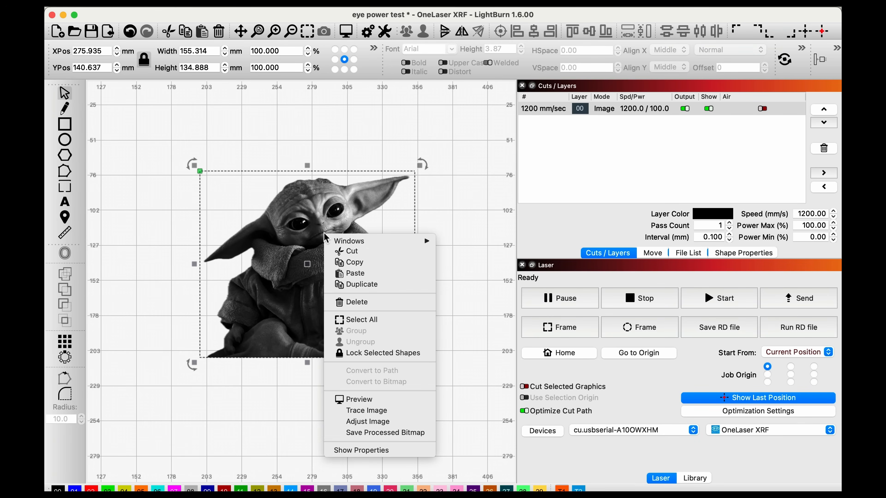
left_click(376, 423)
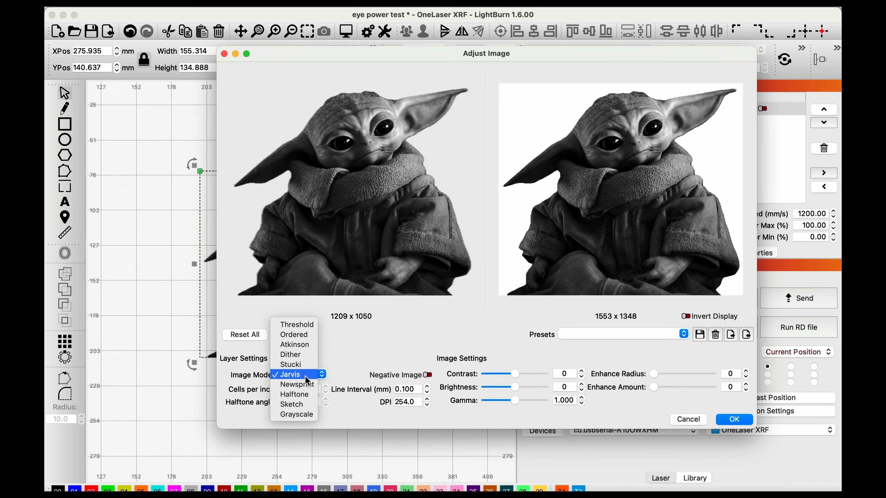
left_click(398, 348)
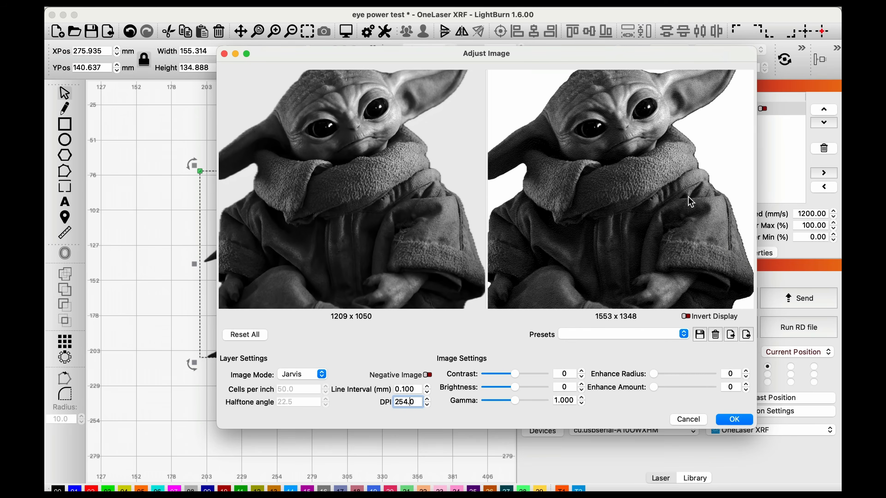
Step: Examine the Jarvis dither dots on the character's face in the Adjust Image preview, and set the brightness to -1
scroll(691, 201, "up", 10)
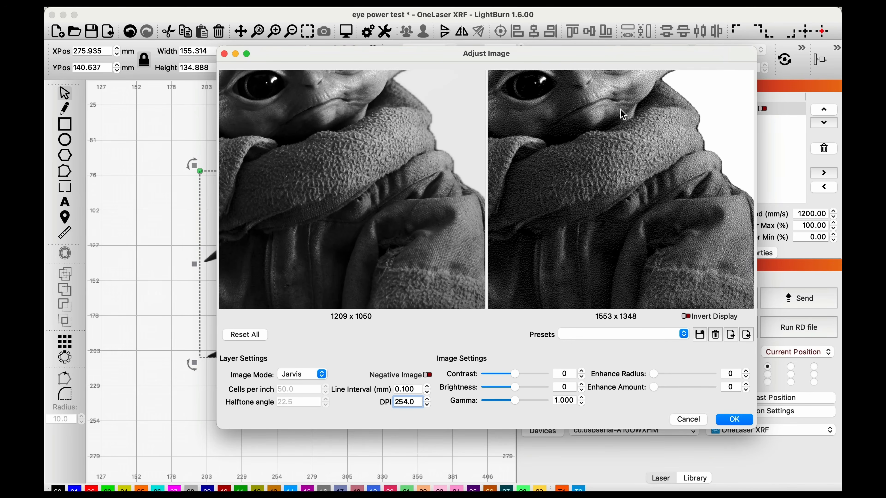
left_click_drag(609, 106, 621, 130)
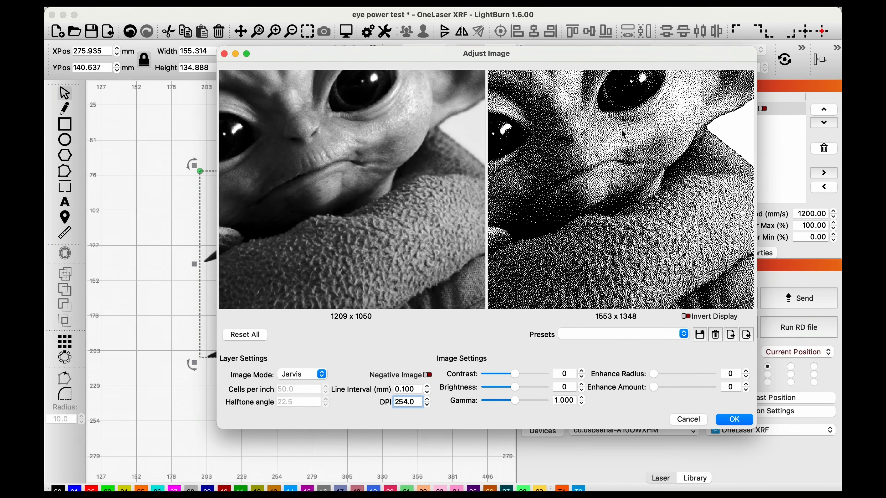
scroll(623, 133, "up", 6)
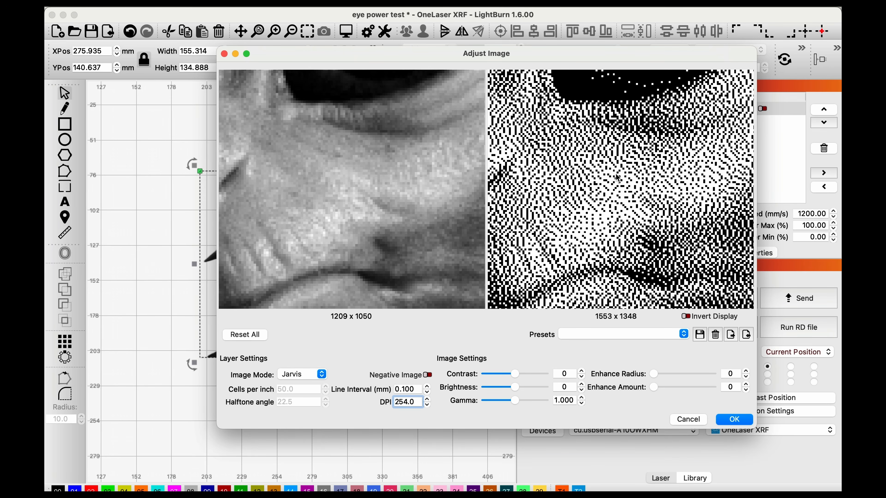
key("shift")
scroll(385, 151, "down", 5)
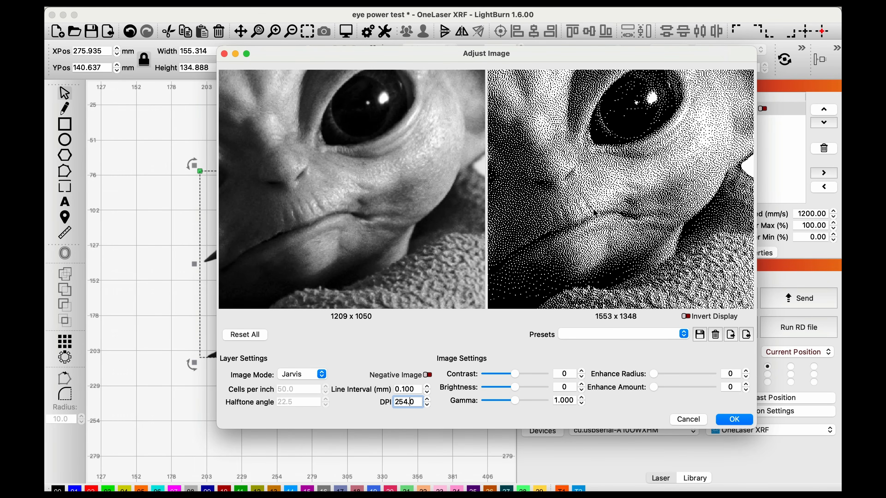
left_click_drag(514, 386, 516, 411)
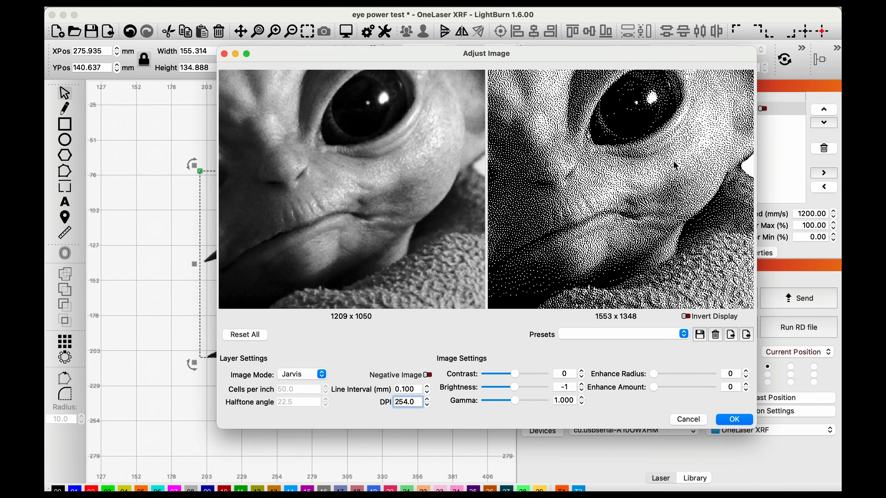
scroll(674, 163, "up", 1)
scroll(673, 162, "down", 2)
Step: Try a brightness of 30 to compare the dot density in the preview, and set the brightness back to -1
left_click_drag(513, 387, 526, 389)
scroll(582, 235, "down", 3)
left_click_drag(623, 125, 624, 162)
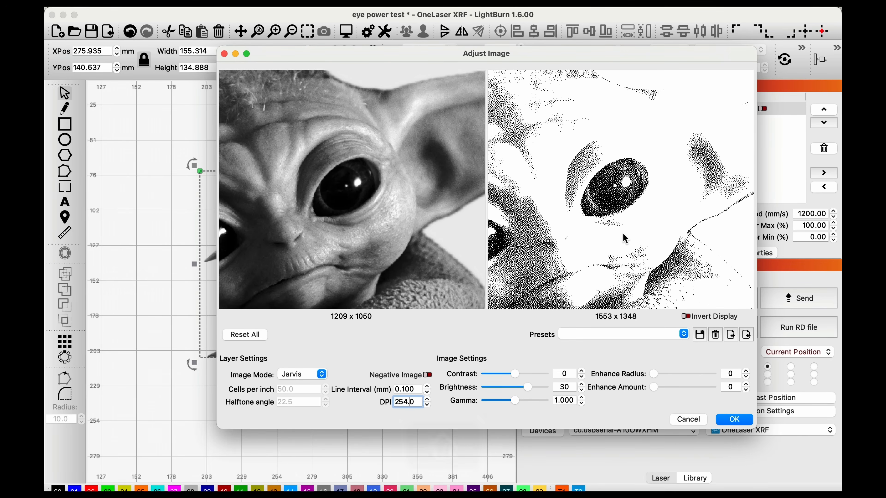
left_click_drag(624, 240, 623, 233)
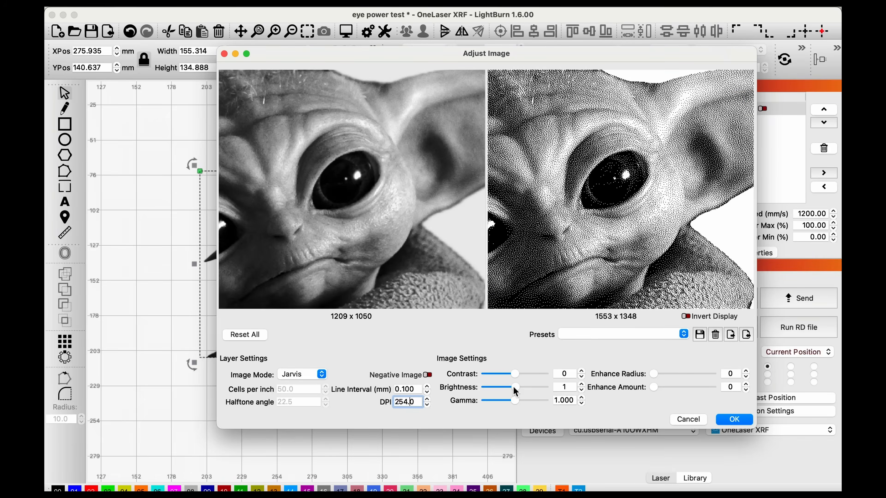
left_click_drag(512, 386, 511, 386)
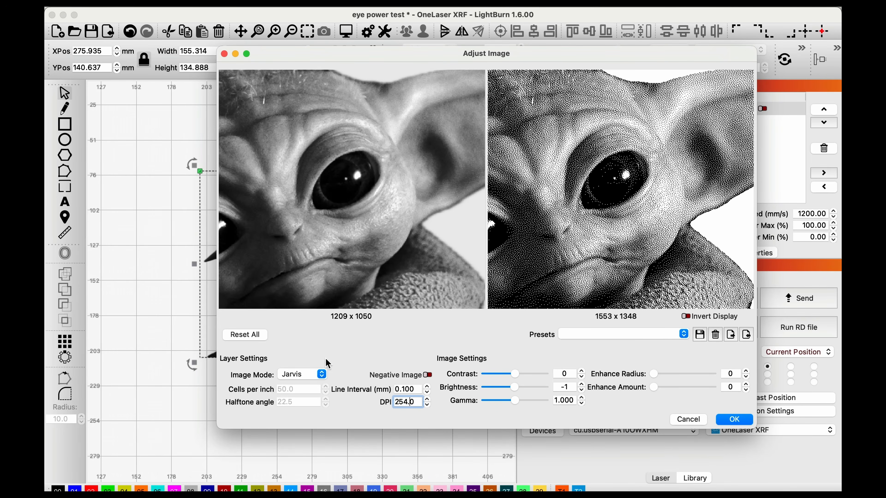
Step: Try the Halftone image mode to compare its dot pattern in the preview, and switch away from it again
left_click(321, 374)
left_click(316, 385)
left_click(307, 375)
left_click(295, 384)
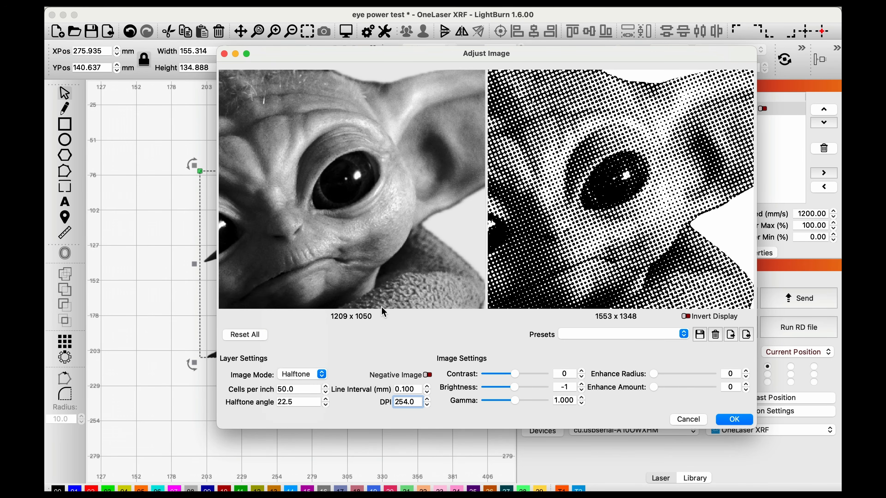
left_click(301, 374)
left_click(296, 353)
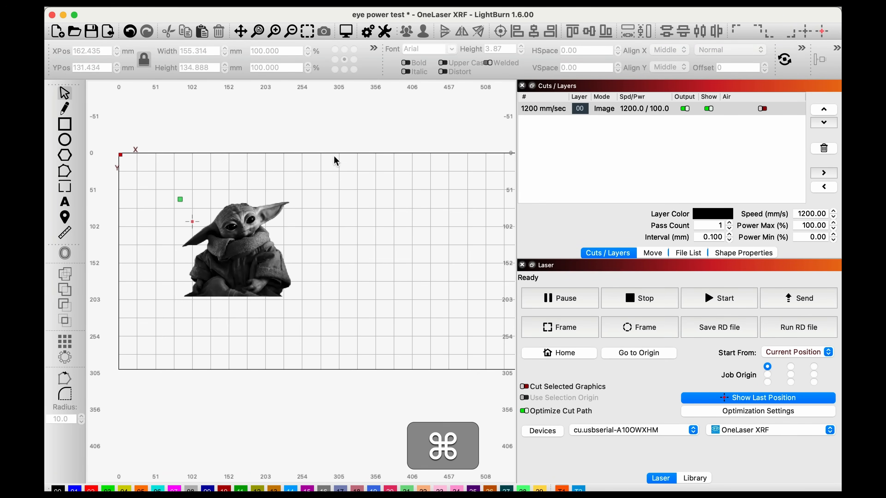
Step: Open the Material Test generator, move its window aside, and preview the speed-against-power test grid
left_click(255, 2)
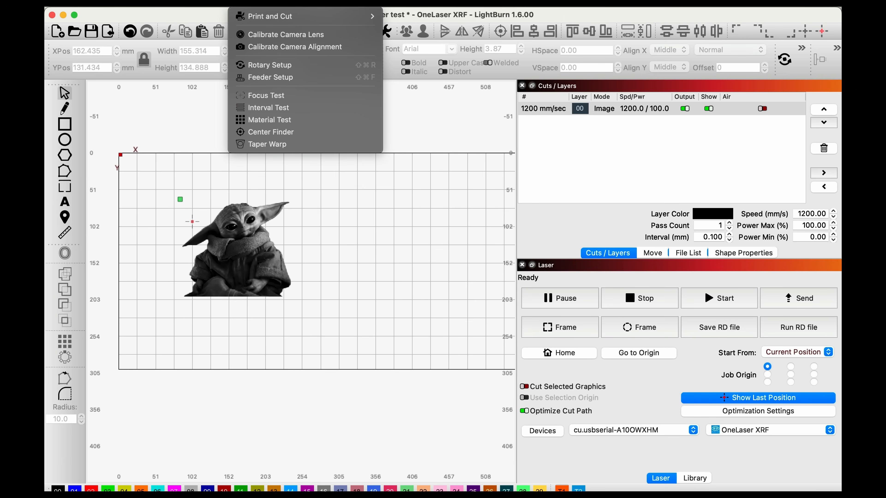
left_click(264, 120)
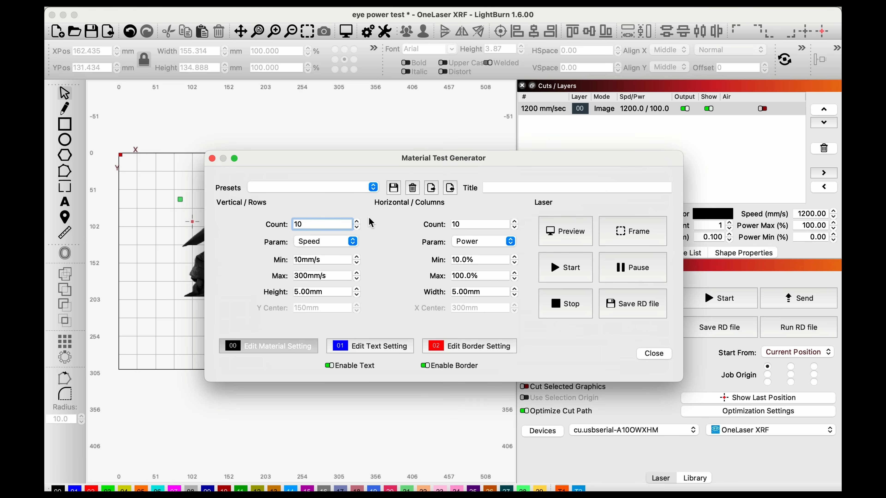
left_click_drag(349, 165, 296, 133)
key("super")
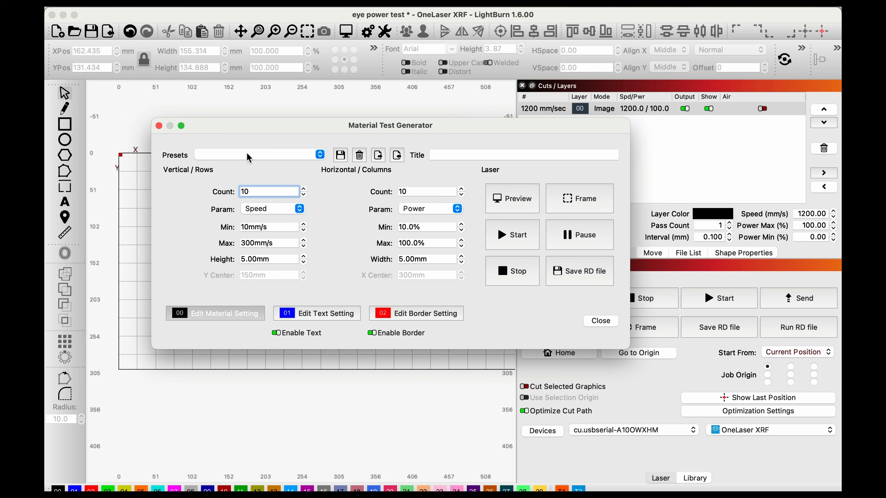
left_click(522, 205)
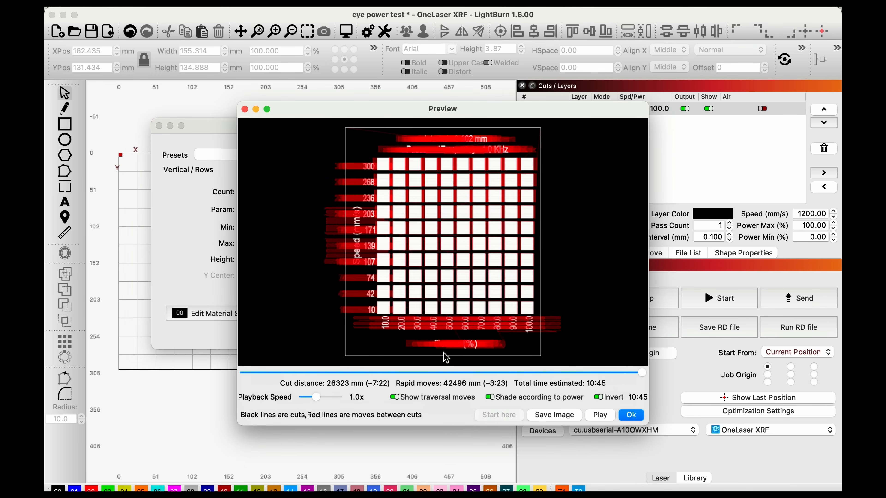
key("super")
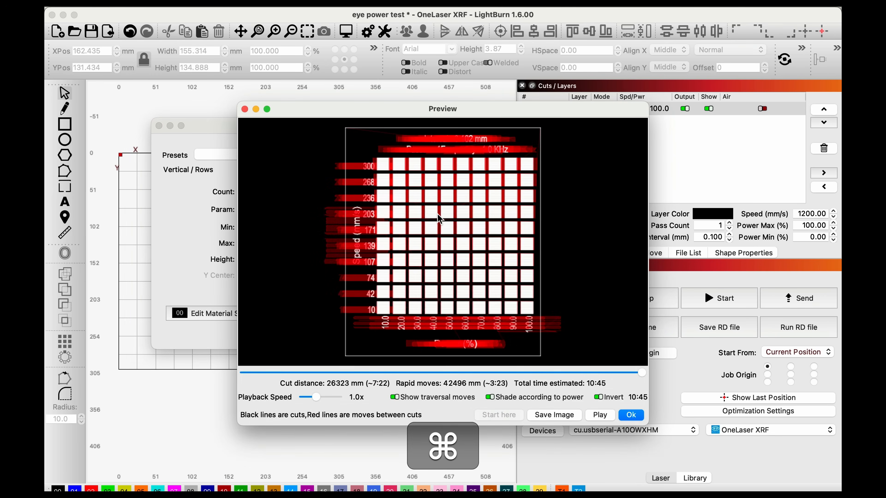
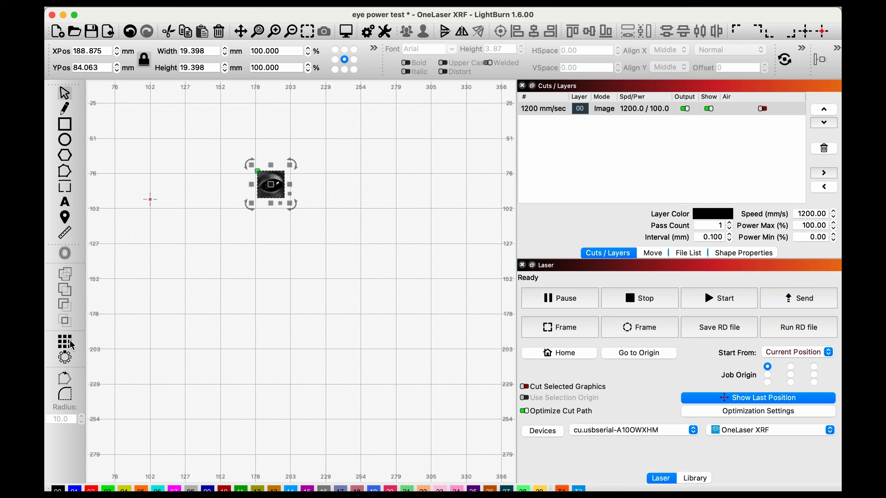
Step: Create a grid array of the cropped eye image with 4 columns and 4 rows
left_click(72, 344)
left_click_drag(460, 134, 580, 124)
left_click(554, 149)
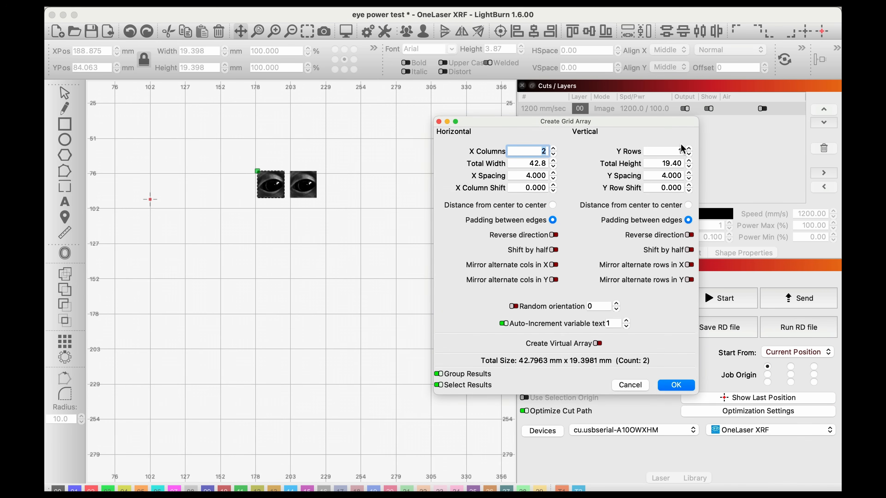
left_click(689, 148)
left_click(547, 147)
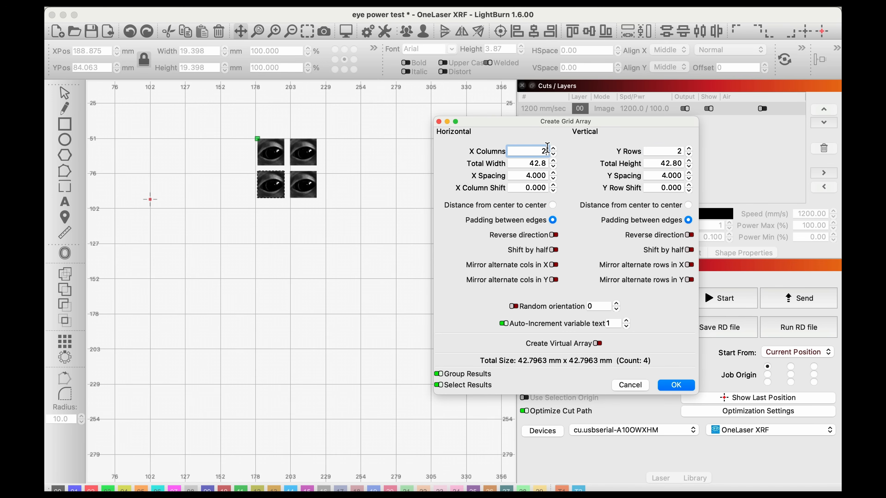
left_click(552, 149)
left_click(689, 149)
left_click(689, 148)
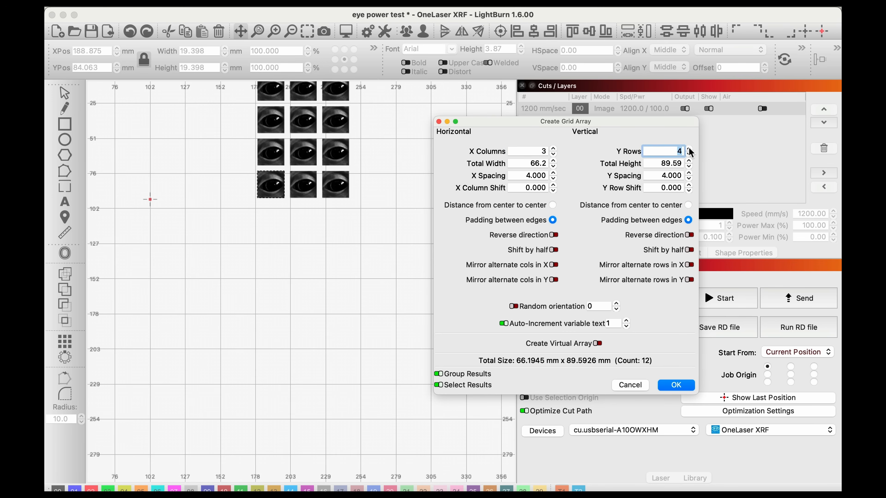
left_click(553, 149)
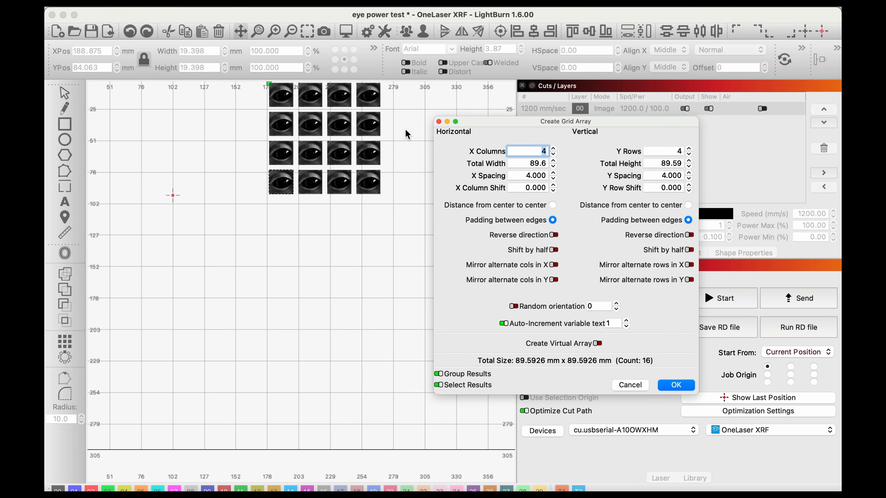
left_click(676, 385)
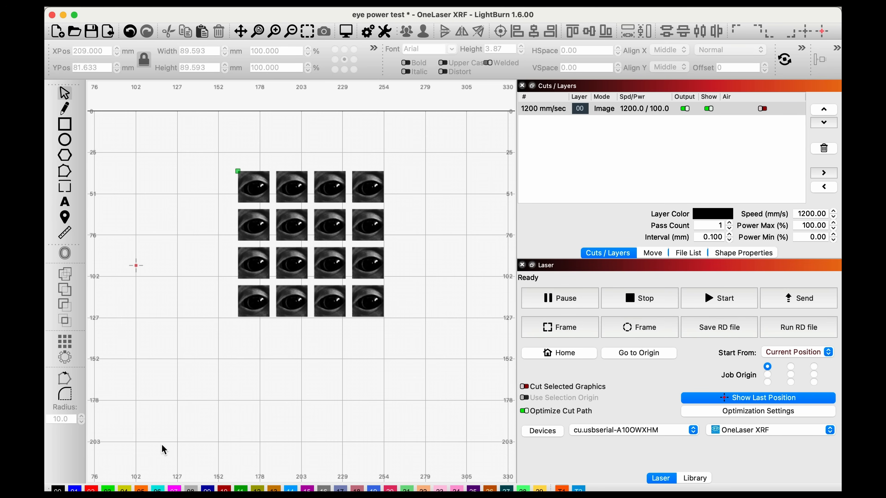
Step: Add a 1200 text label beside the first row of eyes, assign it to the black 00 layer, and place it closer to the row
left_click(65, 203)
left_click(211, 191)
type("1200")
key("Escape")
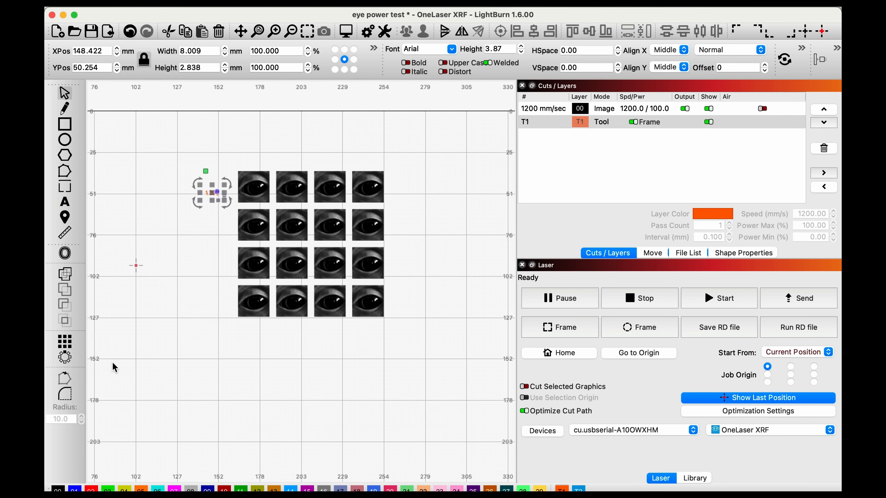
left_click(58, 489)
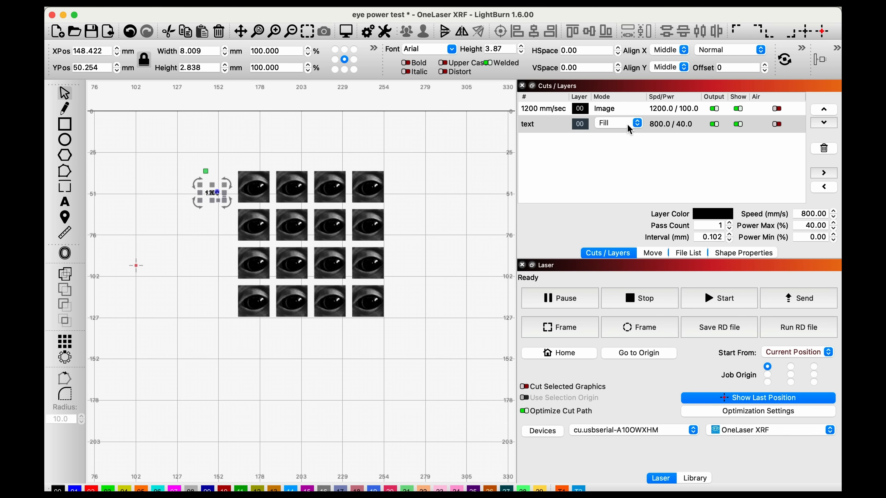
key("Escape")
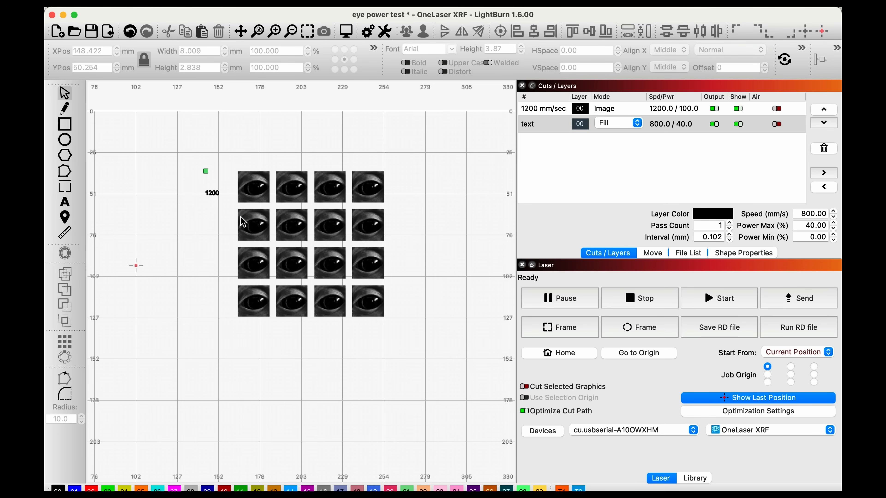
left_click_drag(213, 197, 226, 193)
key("Escape")
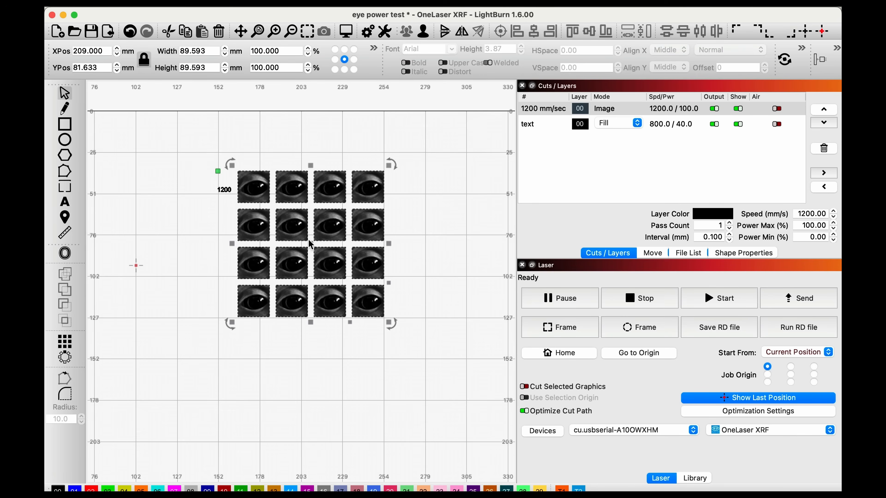
Step: Move the eye grid to about X 225 mm, Y 78 mm and ungroup it into separate images
left_click_drag(309, 240, 354, 229)
left_click(434, 266)
left_click(359, 242)
right_click(357, 225)
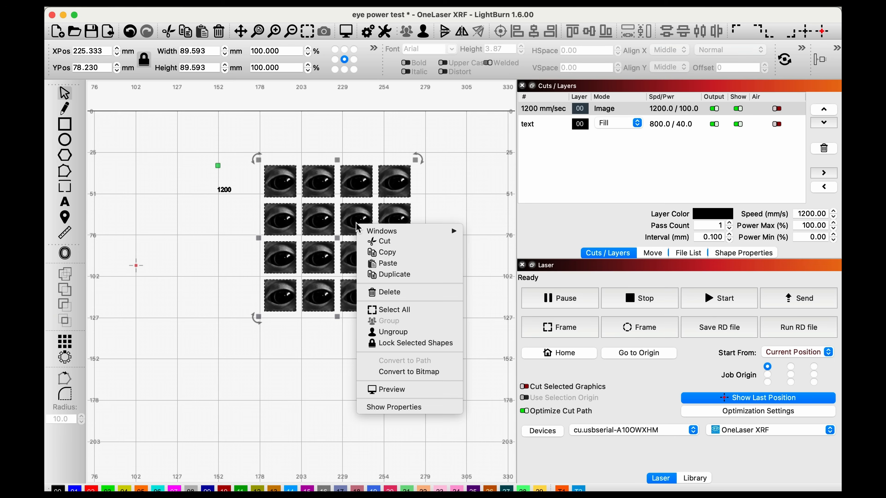
left_click(391, 331)
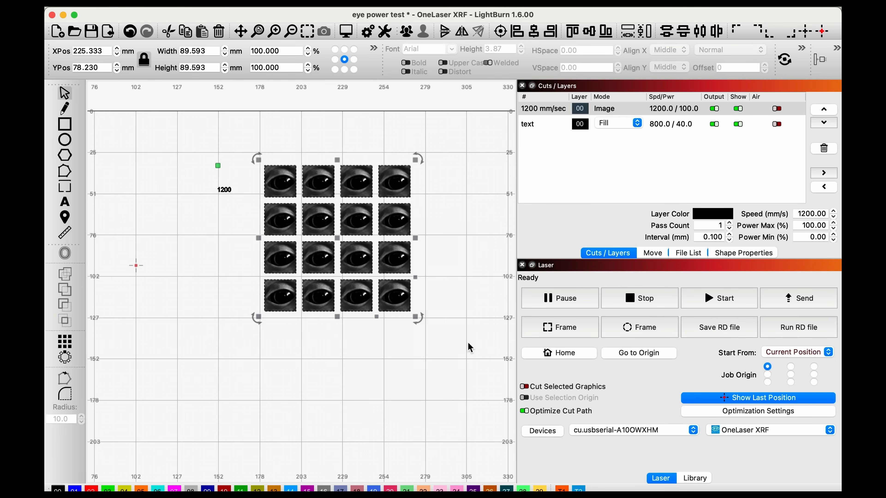
Step: Try moving a single eye image within the ungrouped grid, and undo the move
left_click(467, 345)
left_click_drag(369, 196, 354, 155)
key("super+z")
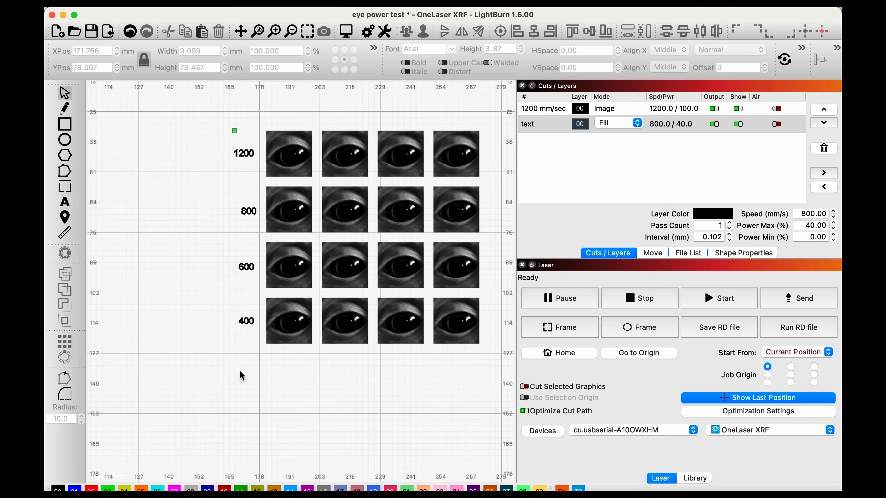
Step: Align the 1200, 800, 600 and 400 speed labels along their right edges
left_click_drag(248, 346, 220, 134)
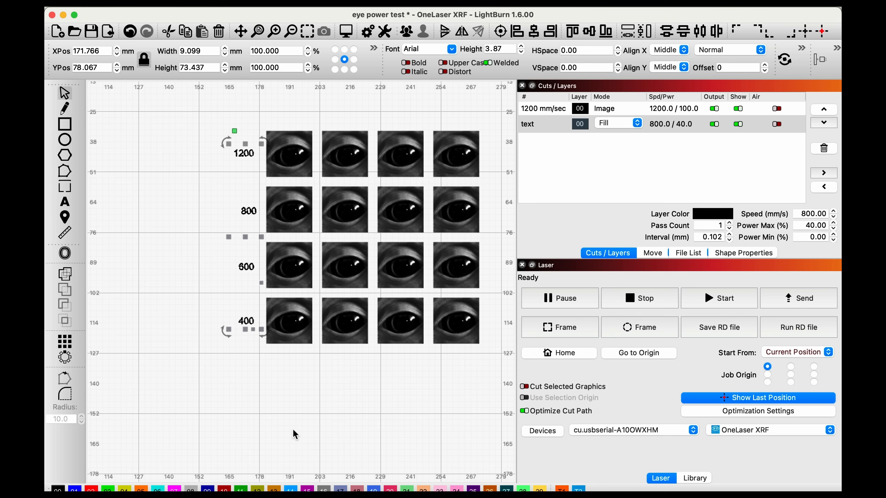
left_click(248, 348)
left_click_drag(252, 348, 210, 147)
left_click(554, 34)
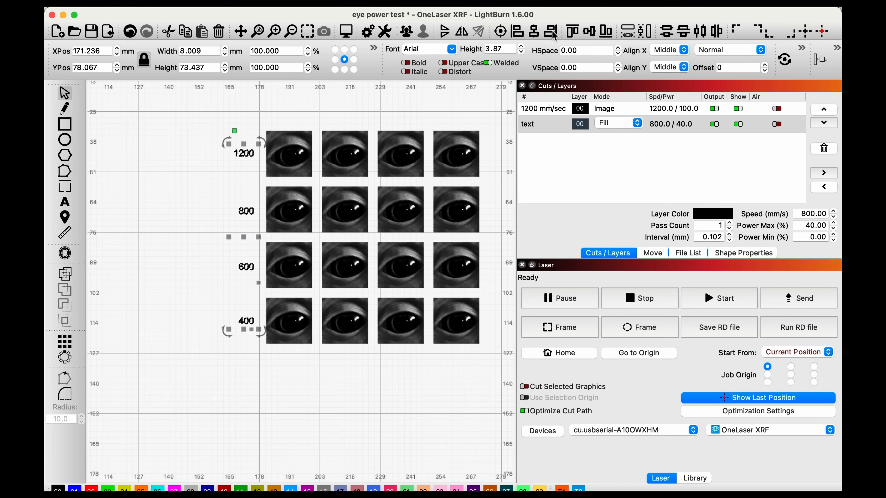
Step: Try nudging the selected speed labels left and right in normal, large and small increments
key("shift+Left")
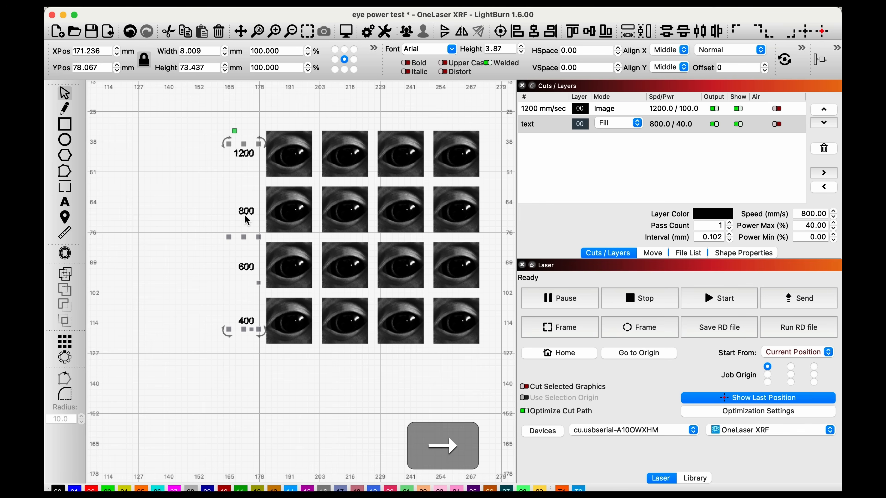
key("shift+Right")
key("Right")
key("Left")
key("Left")
key("Left")
key("Left")
key("Right")
key("Right")
key("Right")
key("Left")
key("Left")
key("shift+Right")
key("shift+Right")
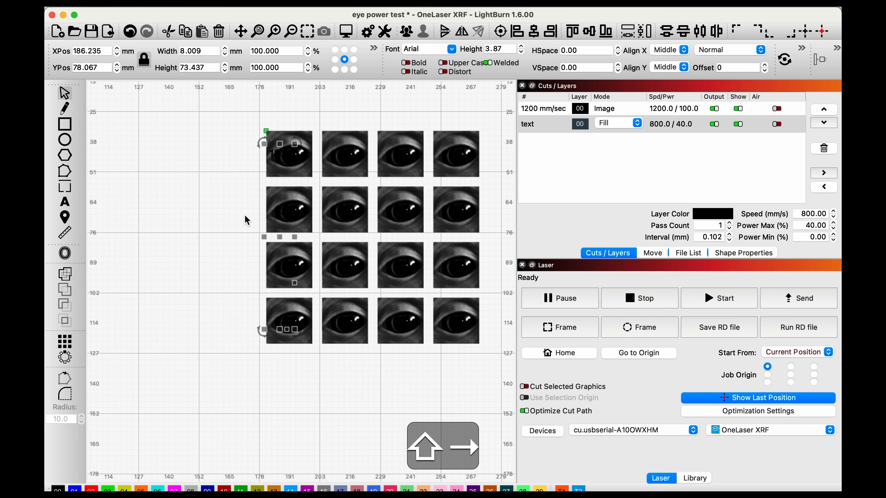
key("shift+Left")
key("shift+Left")
key("shift+Left")
key("shift+Right")
key("shift+Left")
key("shift+Right")
key("super+Right")
key("super+Right")
key("super+Right")
key("super+Right")
key("super+Right")
key("super+Left")
key("super+Left")
key("super+Right")
key("super+Right")
Step: Nudge the speed labels finely toward the first column of eyes and slightly down, to about X 174.9 mm, Y 78.5 mm
key("shift+super+Right")
key("shift+super+Right")
key("shift+super+Right")
key("shift+super+Right")
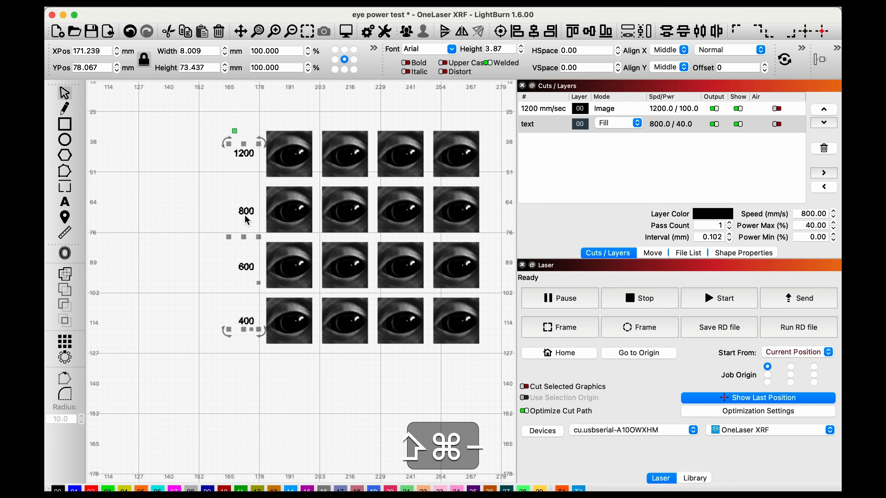
key("shift+super+Right")
key("shift+super+Right")
key("shift+super+Right")
key("shift+super+Right")
key("shift+super+Right")
key("shift+super+Right")
key("shift+super+Right")
key("shift+super+Right")
key("shift+super+Right")
key("shift+super+Right")
key("shift+super+Right")
key("shift+super+Right")
key("shift+super+Right")
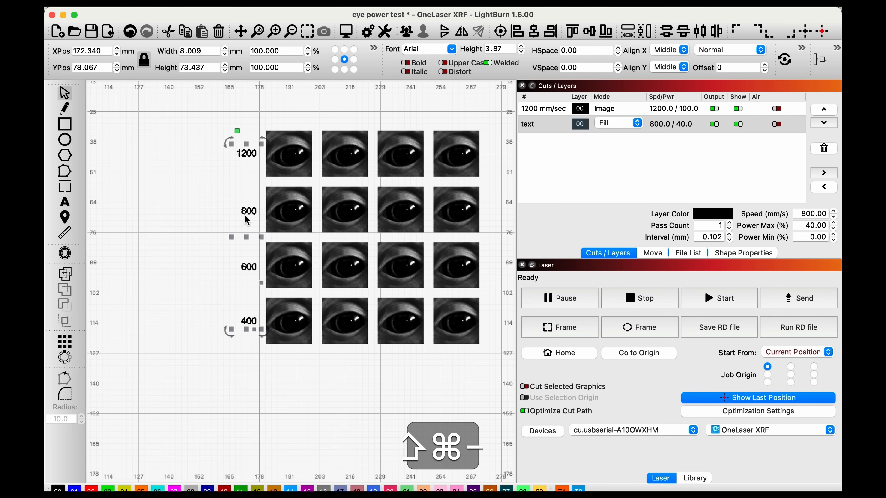
key("shift+super+Right")
key("shift+super+Right")
key("shift+super+Right")
key("shift+super+Right")
key("shift+super+Right")
key("shift+super+Right")
key("shift+super+Right")
key("shift+super+Right")
key("shift+super+Right")
key("shift+super+Right")
key("shift+super+Right")
key("shift+super+Right")
key("shift+super+Right")
key("shift+super+Right")
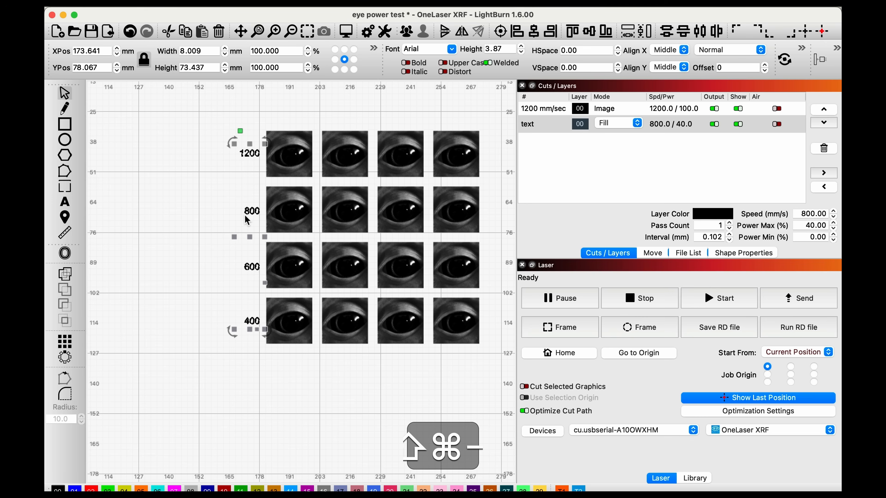
key("shift+super+Right")
key("shift+super+Right")
key("shift+super+Right")
key("shift+super+Down")
key("shift+super+Down")
key("shift+super+Down")
key("shift+super+Down")
key("shift+super+Right")
key("shift+super+Right")
key("shift+super+Right")
key("shift+super+Right")
key("shift+super+Left")
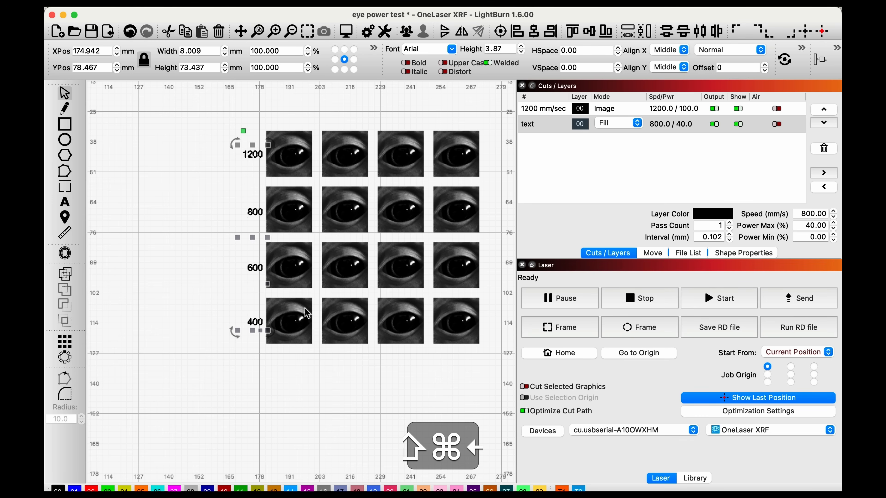
Step: Copy the 1200 label below the first column and create the power labels 20%, 40%, 60% and 80% under the columns
left_click(223, 158)
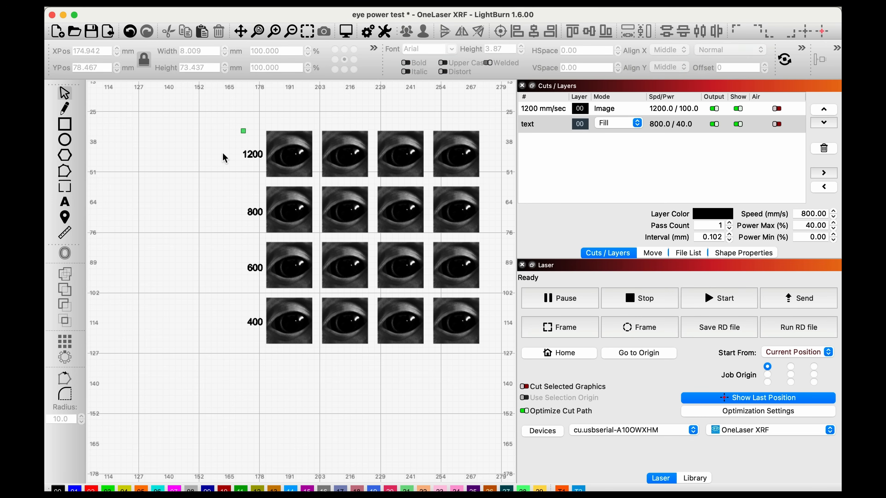
left_click(253, 158)
key("super+c")
key("super+v")
left_click_drag(284, 253, 290, 352)
key("t")
Step: Align the four power labels below the grid along their top edges
left_click_drag(480, 396, 248, 353)
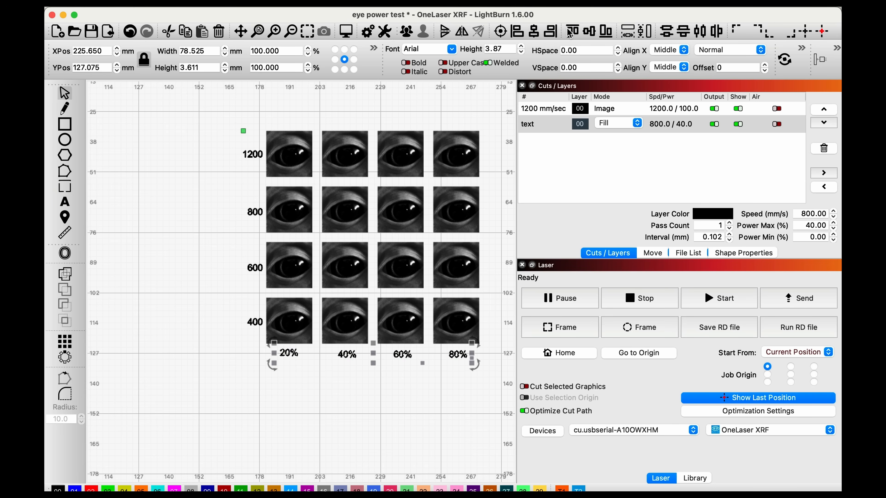
left_click(571, 32)
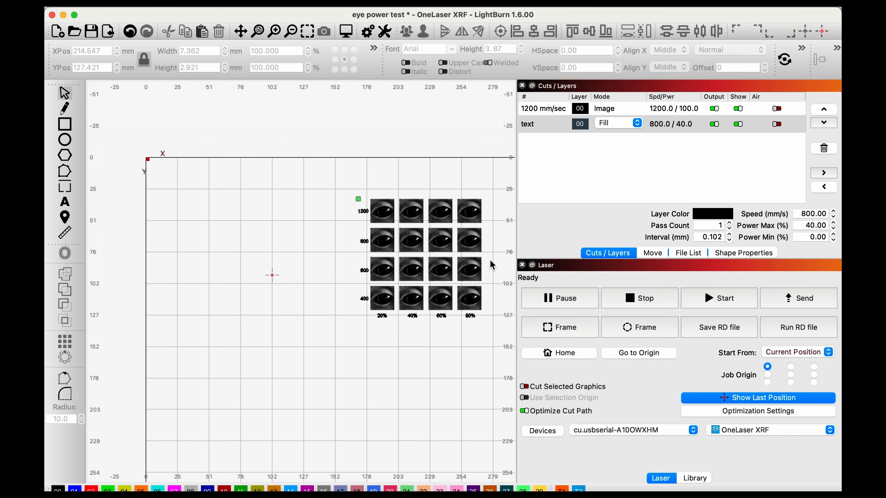
scroll(490, 265, "up", 3)
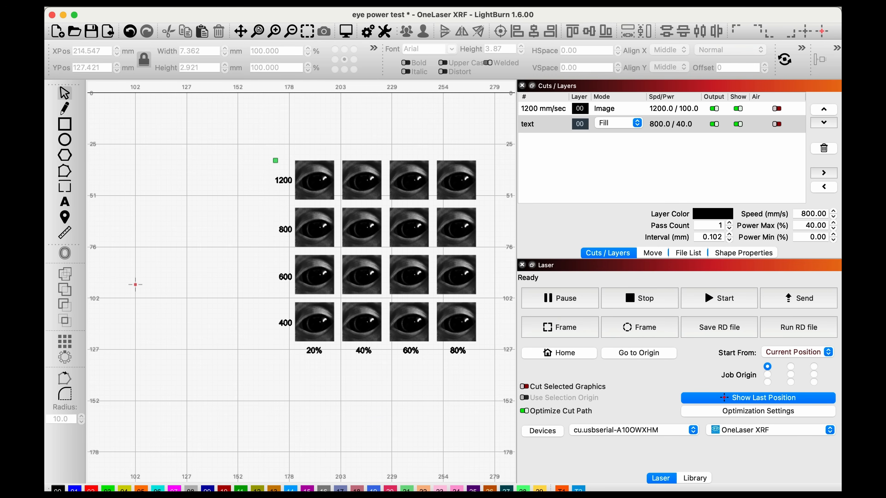
Step: Toggle the Shape Properties window off and on, and open the Power Scale value of the first eye image in the 1200 row
left_click(289, 3)
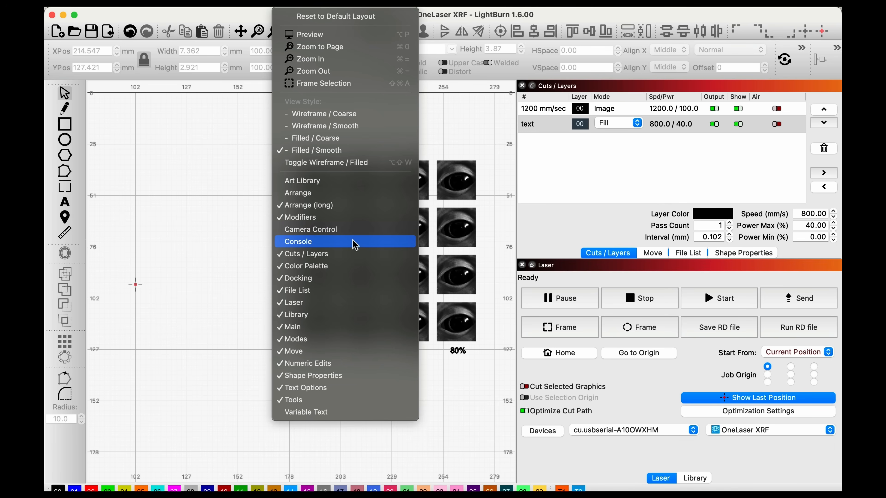
left_click(328, 376)
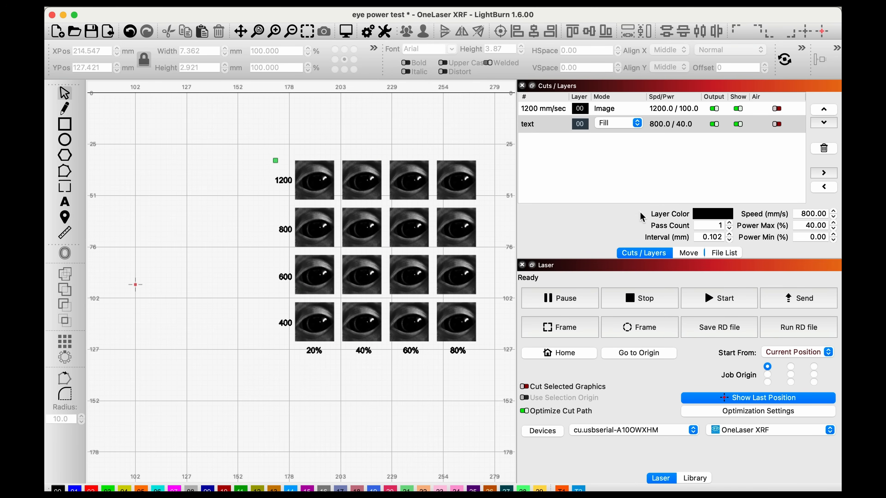
left_click(289, 2)
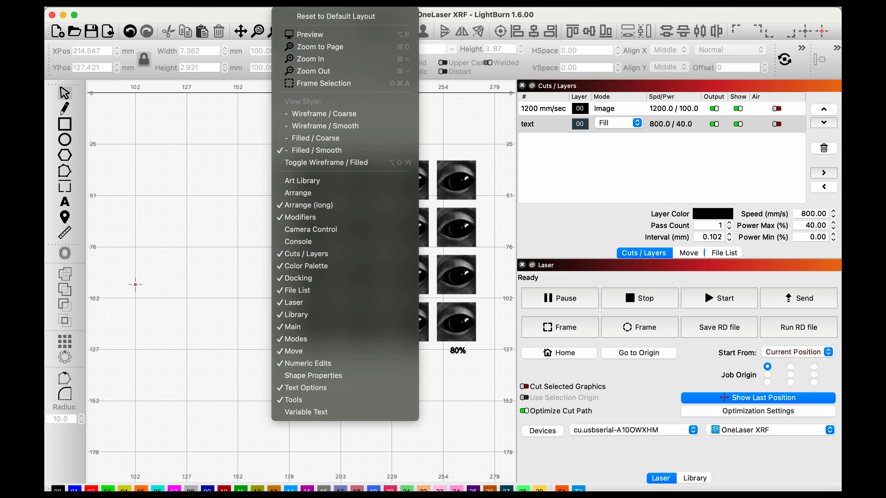
left_click(303, 377)
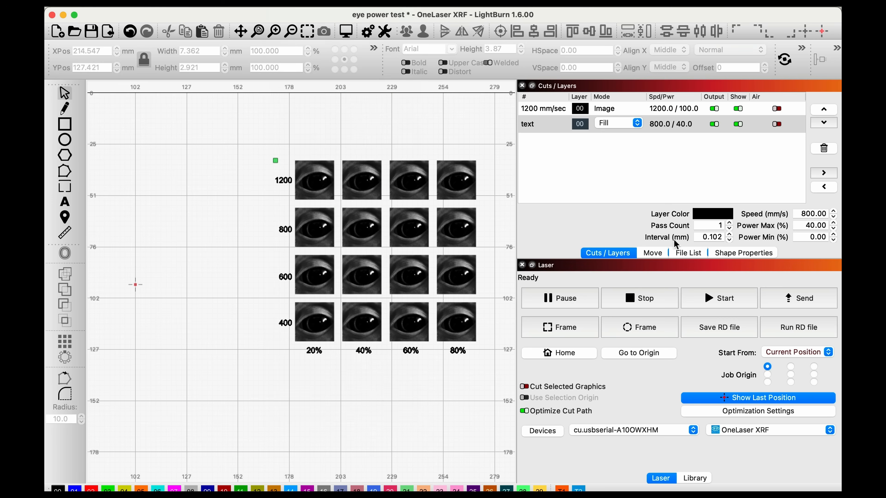
left_click(739, 254)
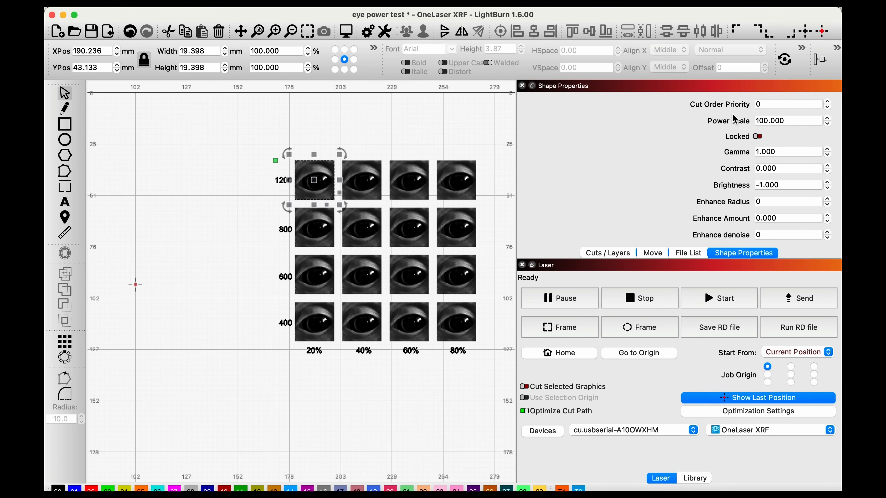
left_click(793, 118)
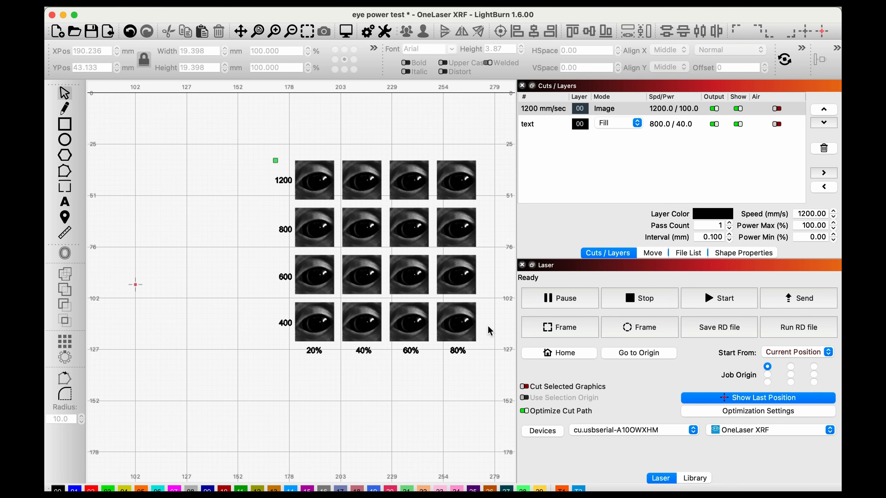
Step: Assign the eye images in the 400 row to blue layer 01 and those in the 600 row to red layer 02
left_click_drag(488, 326, 311, 321)
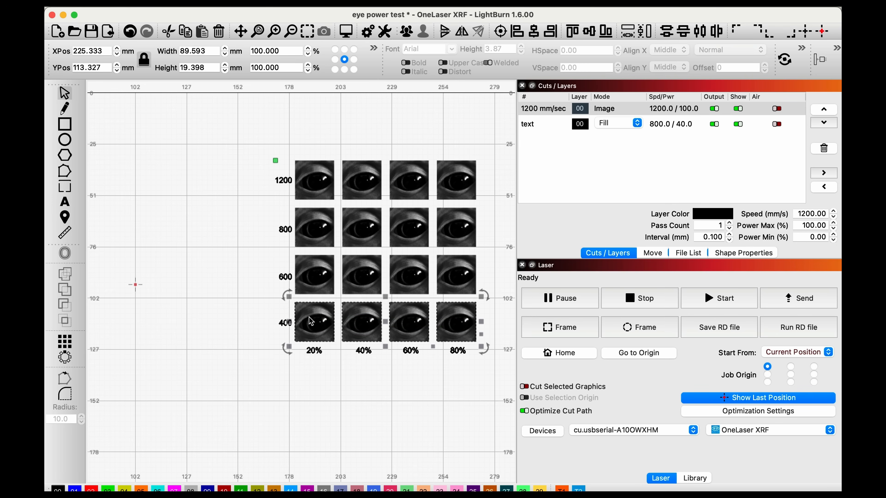
left_click(75, 489)
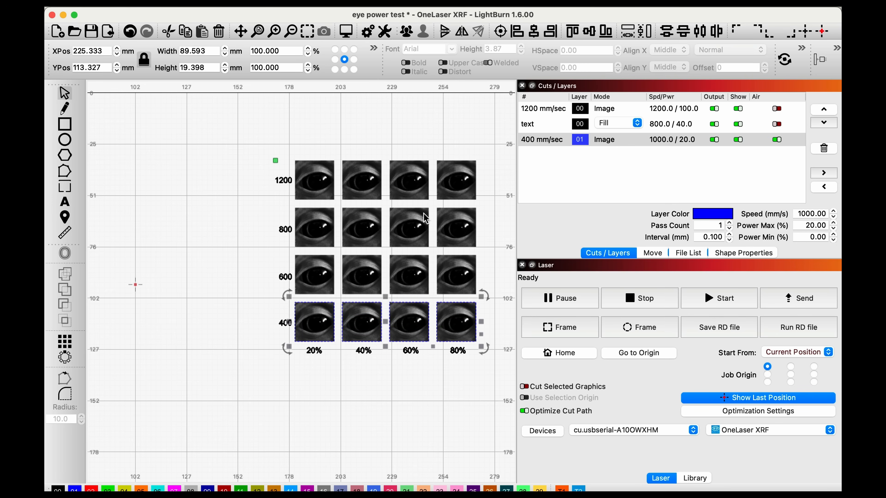
left_click_drag(320, 227, 485, 220)
left_click_drag(484, 275, 319, 278)
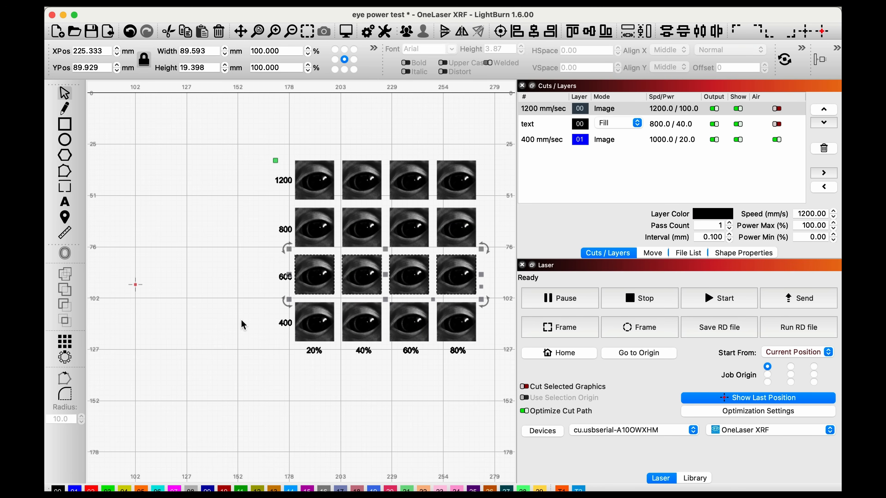
left_click(92, 489)
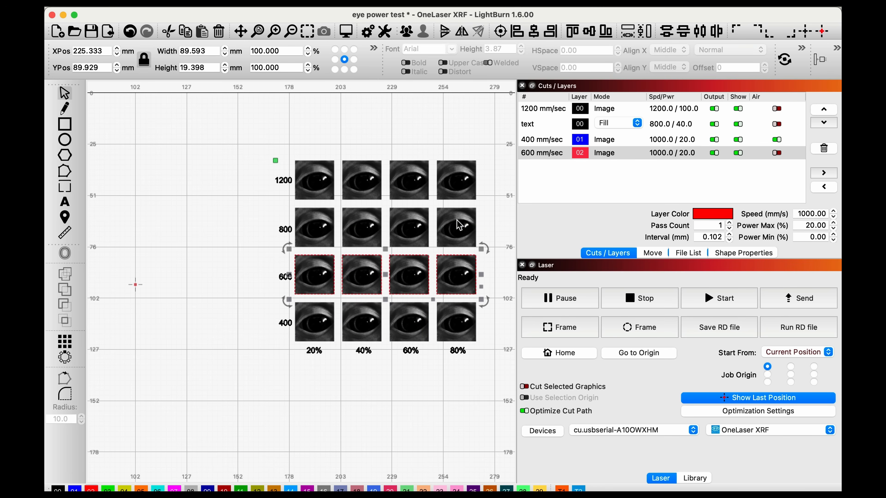
Step: Assign the eye images in the 800 row to green layer 03 and those in the 1200 row to yellow layer 04
left_click_drag(486, 225, 310, 224)
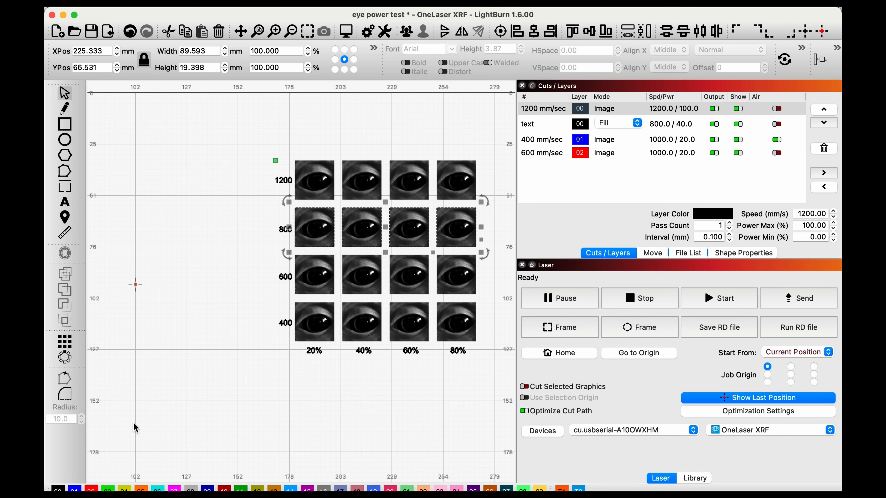
left_click(108, 489)
left_click_drag(489, 182, 316, 176)
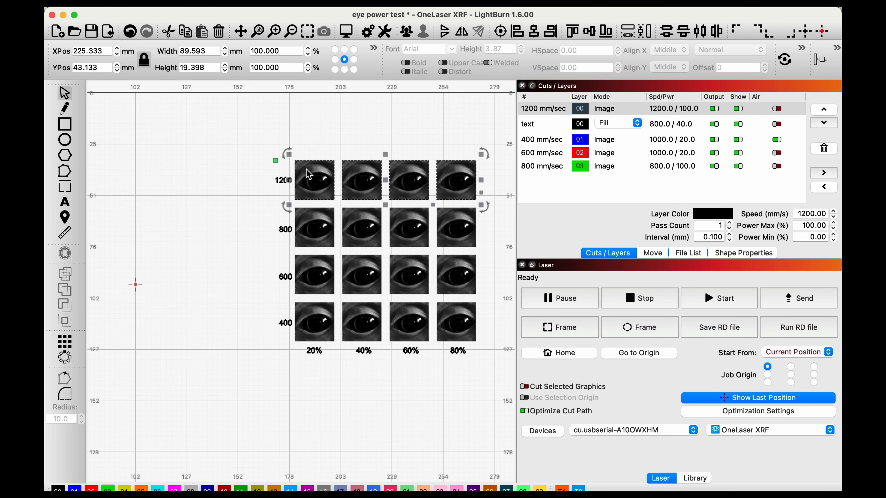
left_click(125, 489)
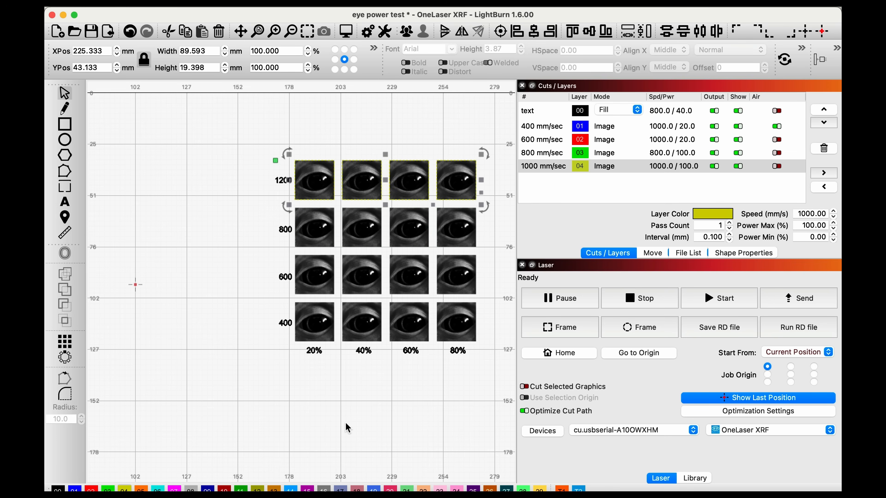
left_click(391, 397)
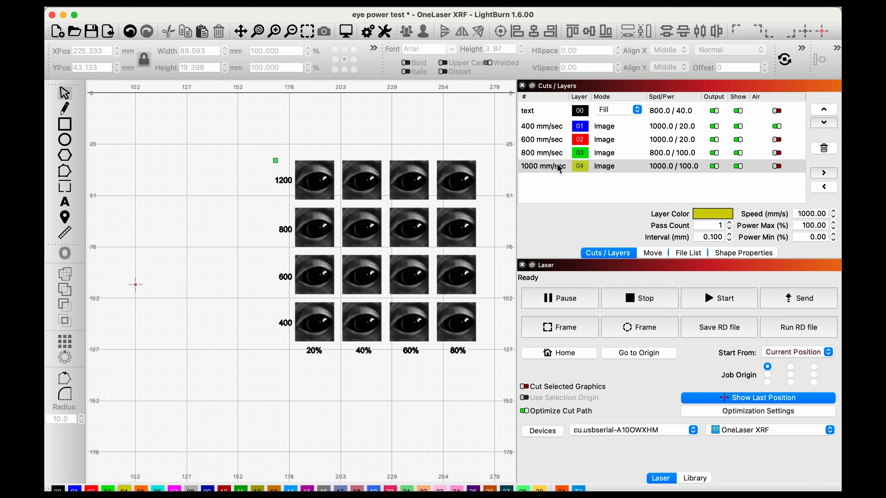
Step: Rename yellow layer 04 as 1200 mm/sec
left_click(553, 127)
left_click(550, 140)
left_click(546, 154)
left_click(543, 167)
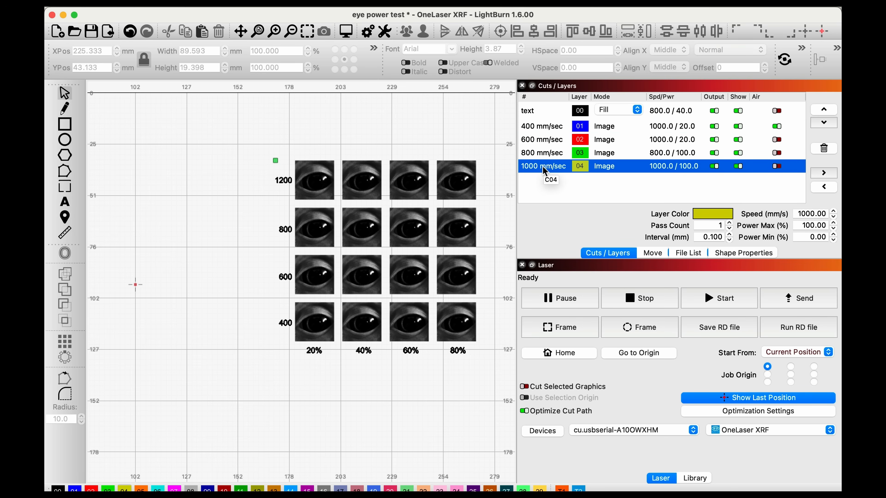
double_click(541, 167)
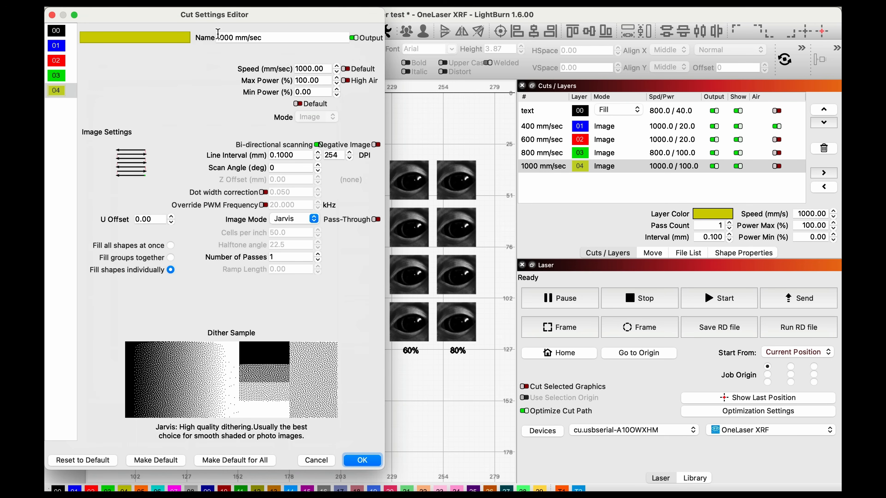
left_click(224, 38)
key("BackSpace")
type("2")
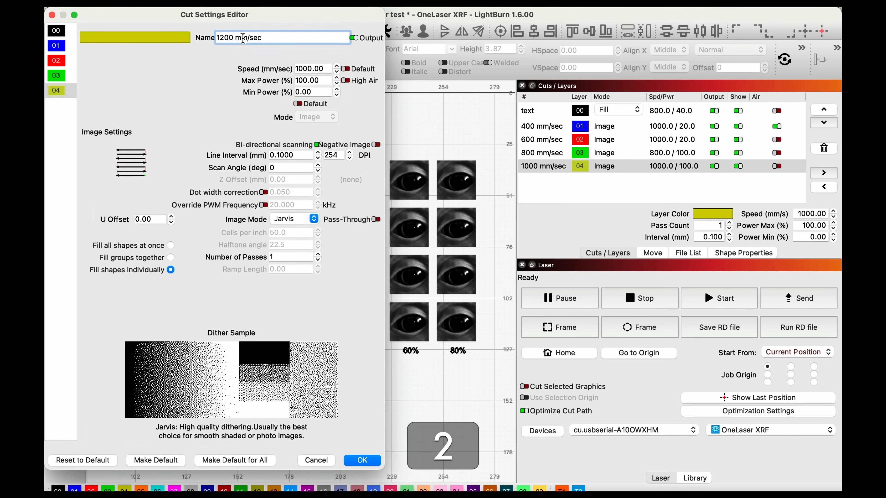
key("Return")
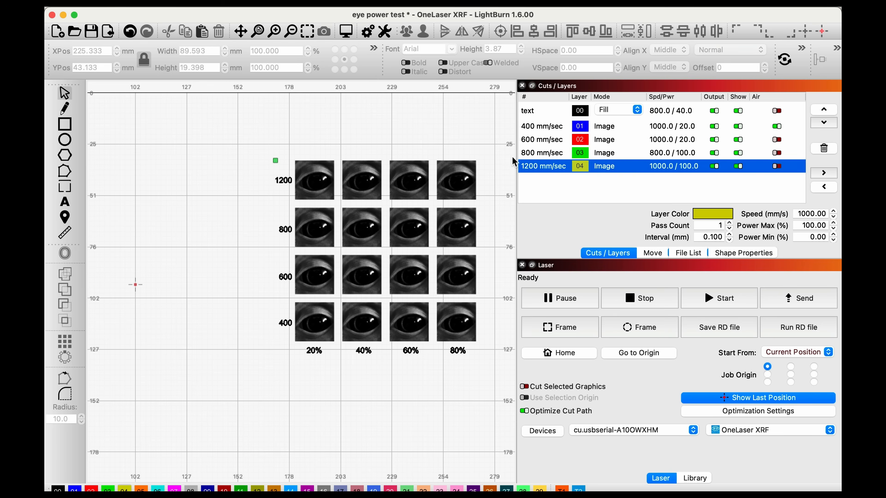
Step: Change the top row's speed label to 1000 and name yellow layer 04 1000 mm/sec to match
left_click(284, 181)
key("BackSpace")
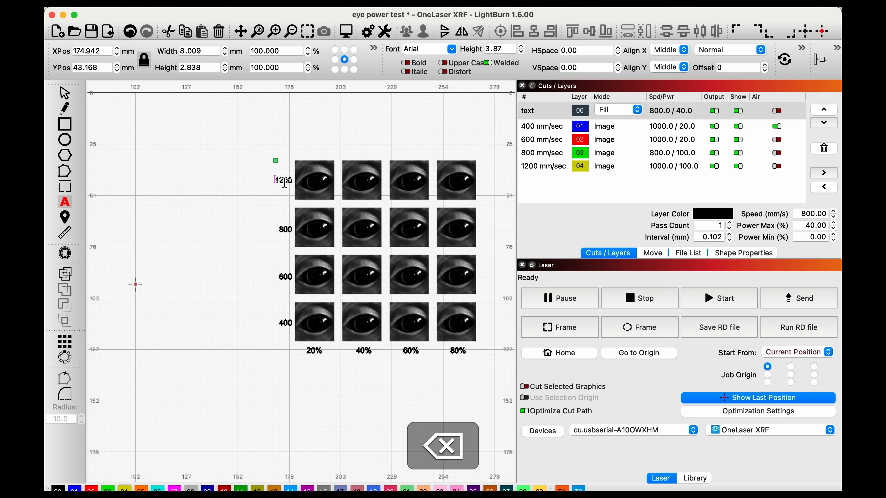
key("shift")
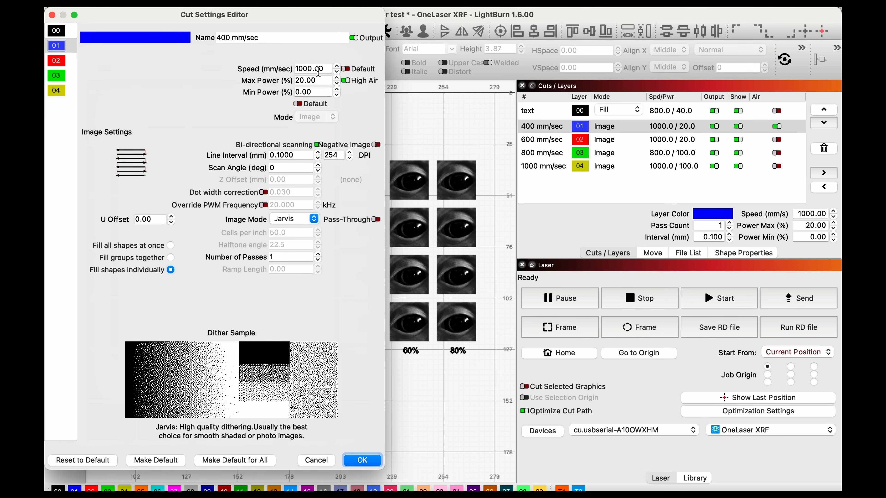
Step: Set the speed of blue layer 01 to 400 mm/sec and red layer 02 to 600 mm/sec, and check layers 03 and 04
left_click_drag(302, 15, 653, 15)
double_click(661, 68)
type("400")
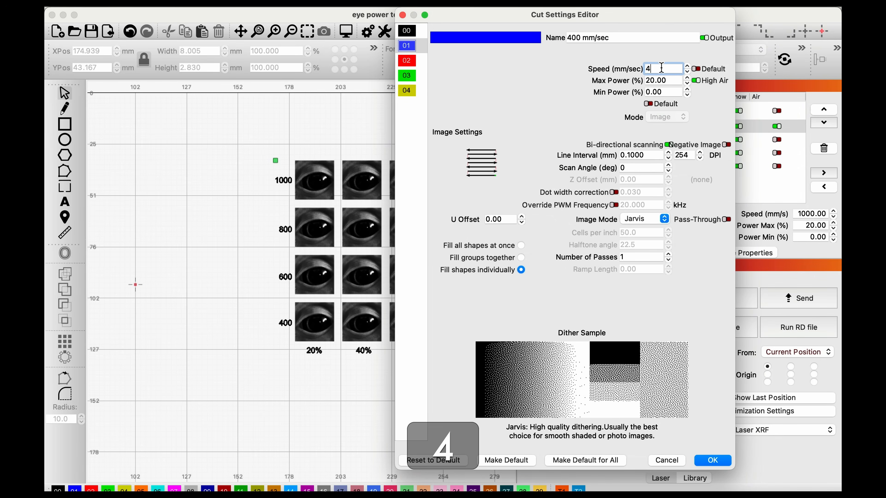
left_click(407, 62)
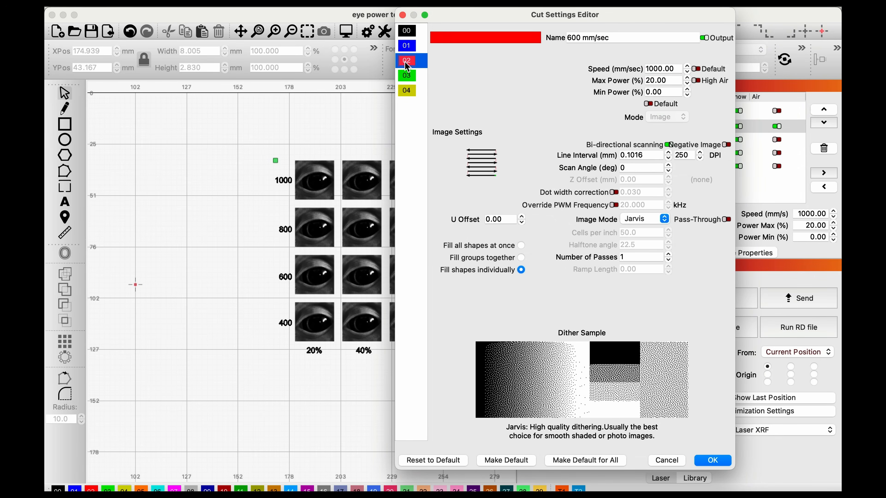
double_click(673, 74)
type("600")
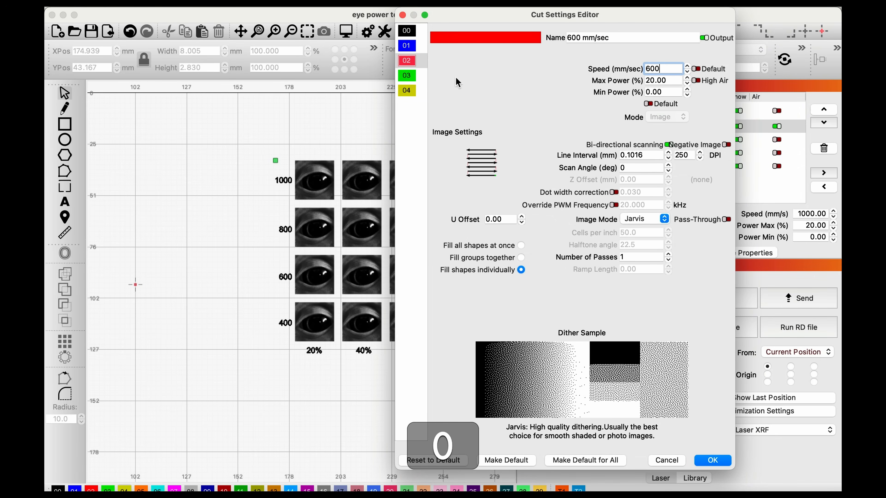
left_click(407, 75)
left_click(407, 91)
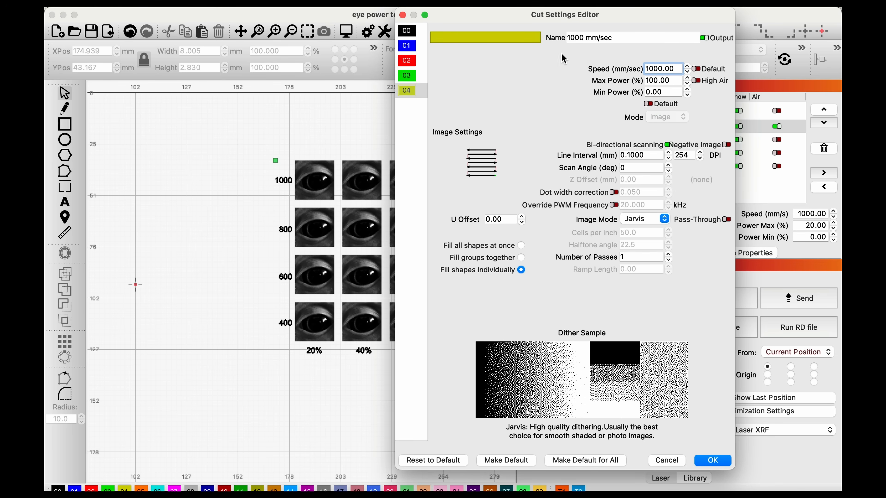
Step: Set the max power of blue layer 01 and red layer 02 to 100%, check layers 03 and 04, and apply the cut settings
left_click_drag(567, 17, 527, 18)
left_click(369, 46)
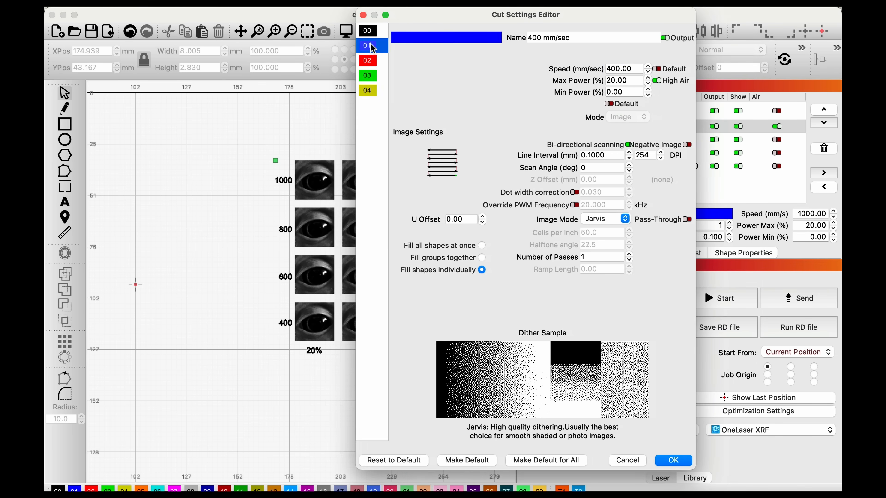
double_click(621, 80)
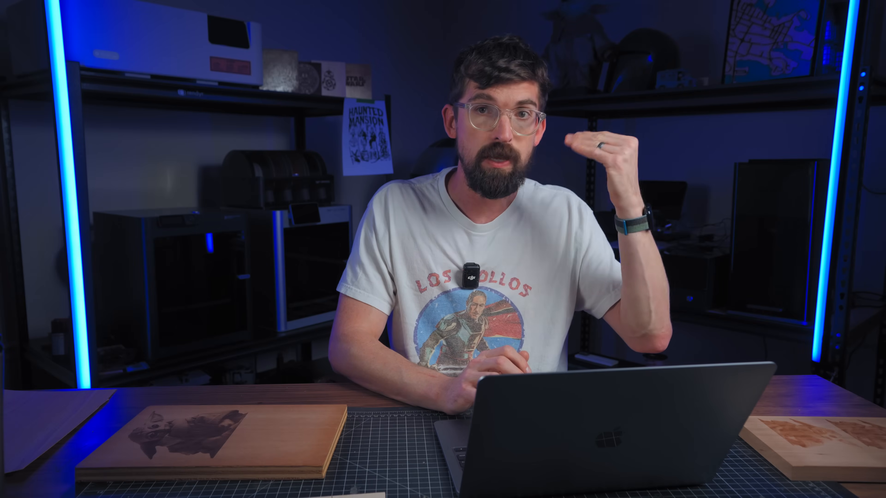
type("100")
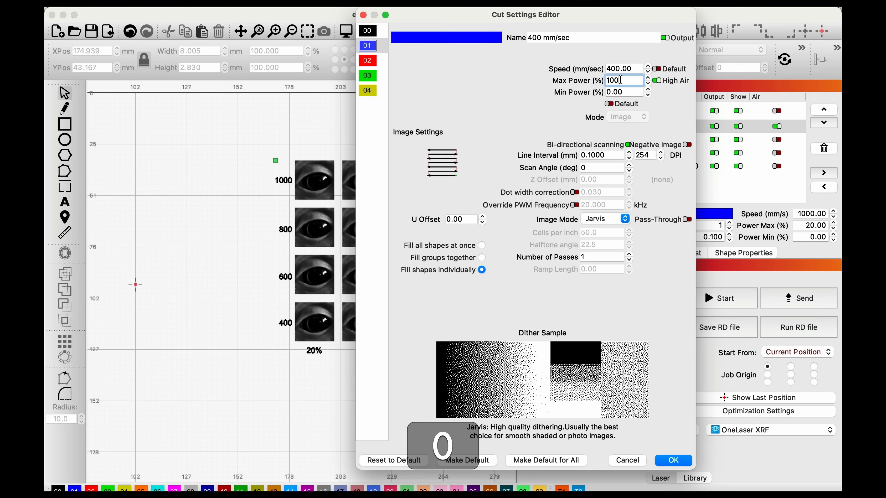
left_click(626, 92)
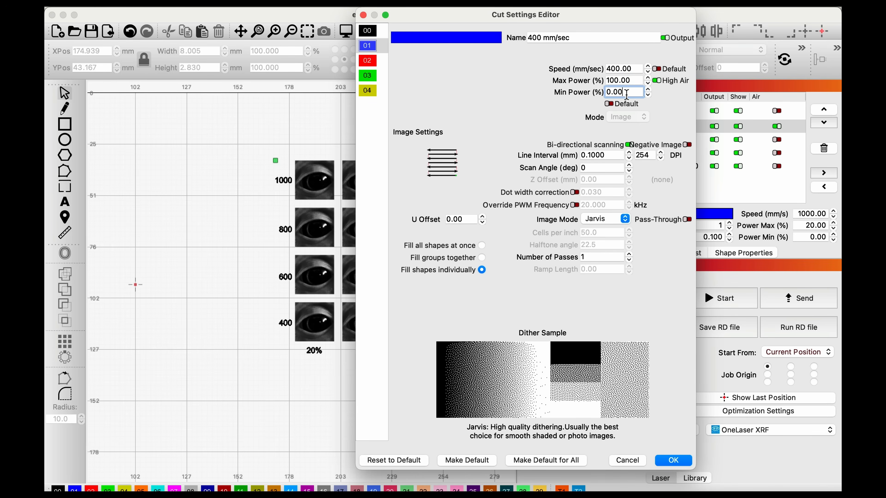
left_click(372, 65)
triple_click(633, 82)
type("100")
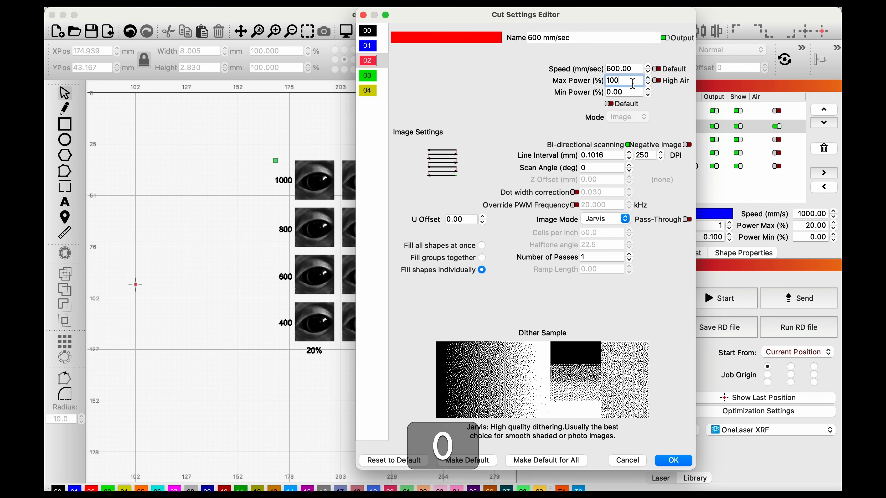
left_click(632, 91)
left_click(370, 75)
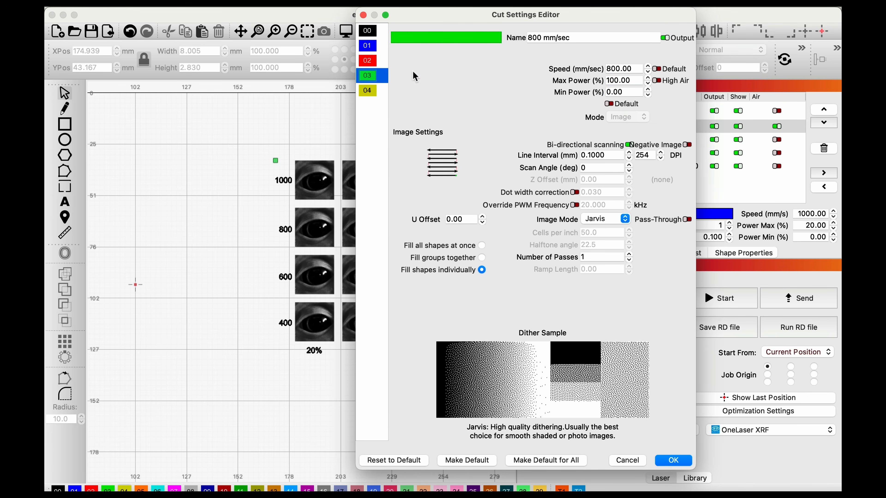
left_click(368, 90)
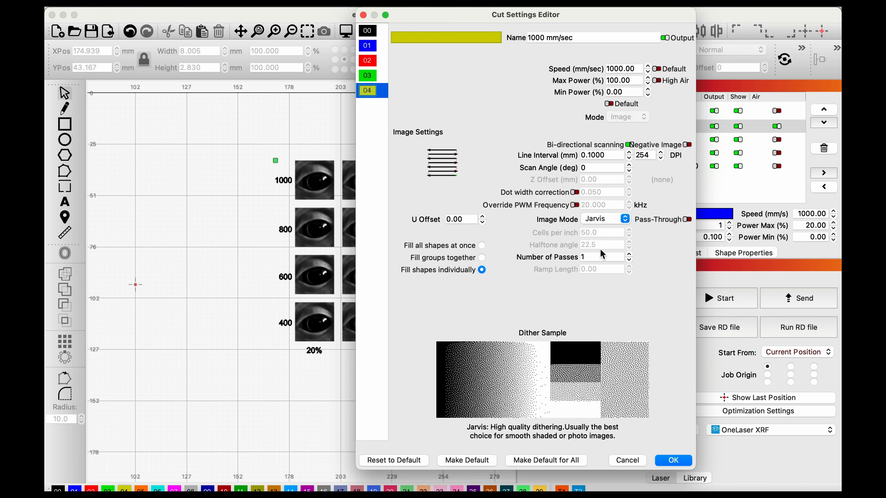
left_click(666, 458)
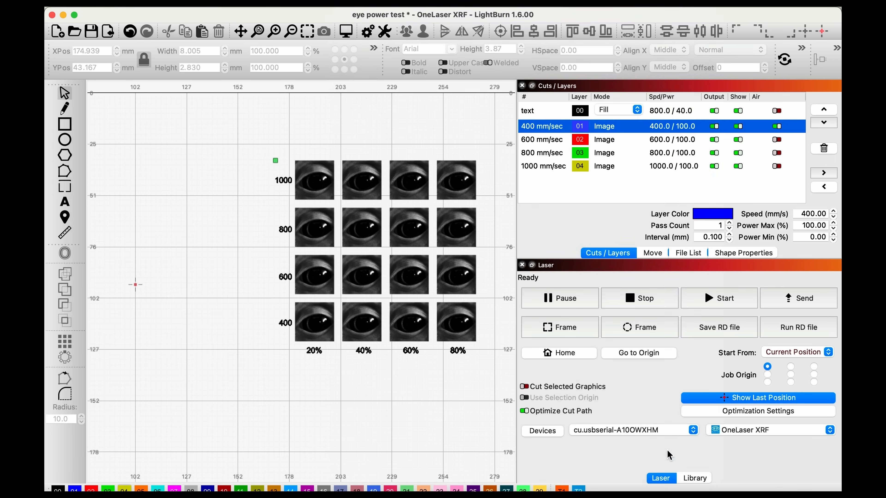
Step: Turn off High Air for the 400 mm/sec layer
double_click(664, 129)
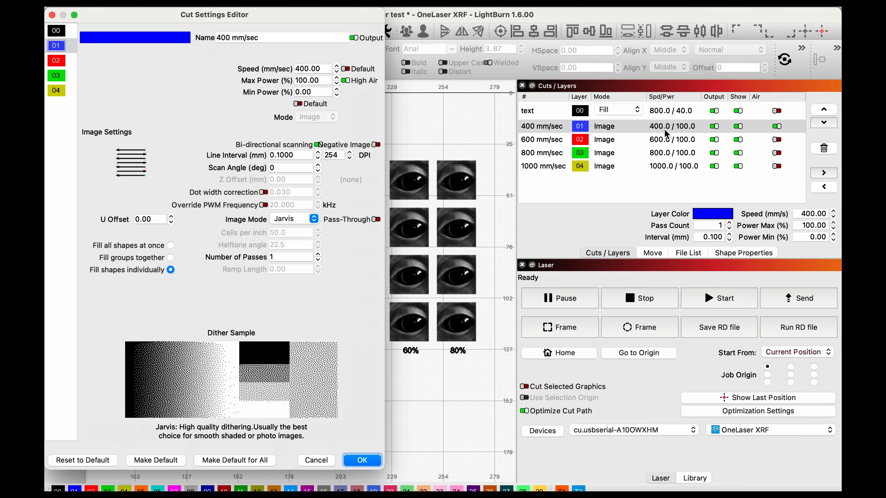
left_click(346, 81)
left_click(363, 460)
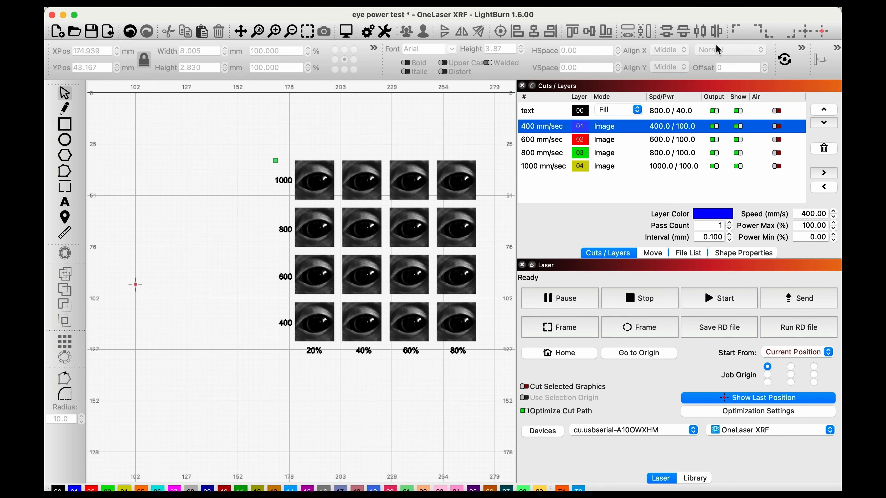
left_click(779, 112)
left_click(448, 139)
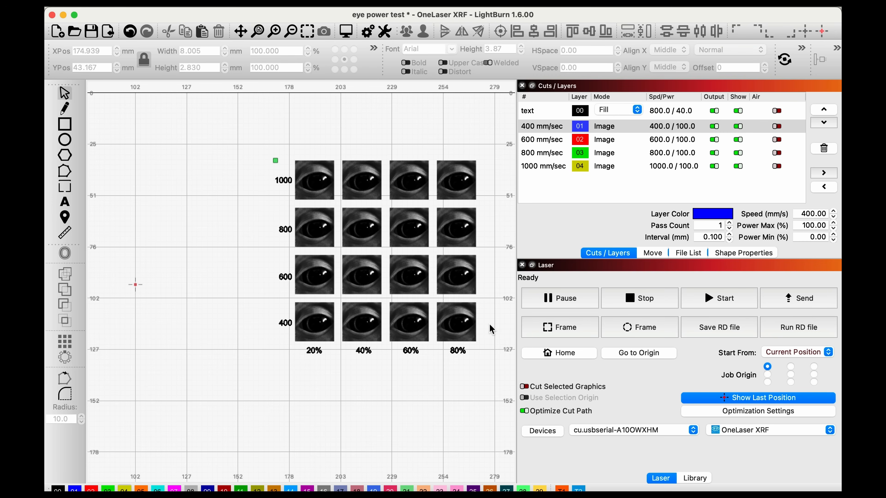
Step: Set the Power Scale of the four eye images in the 80% column to 80
left_click_drag(489, 326, 457, 150)
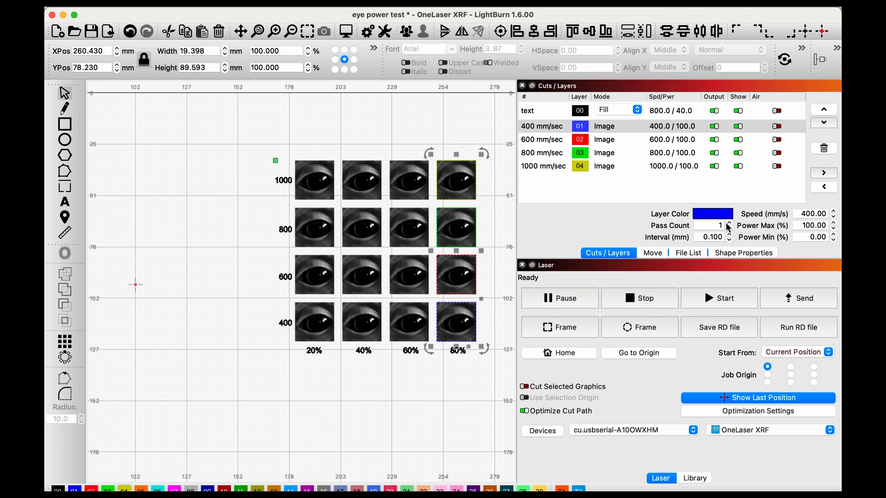
left_click(748, 254)
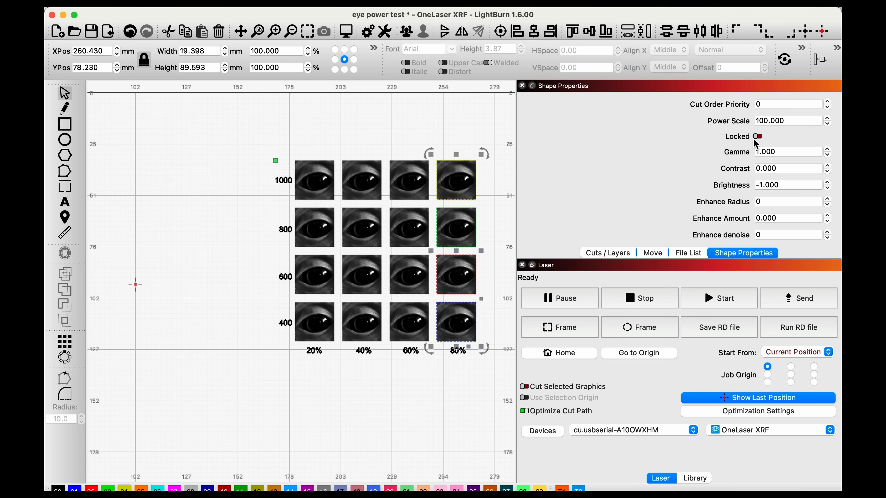
double_click(784, 120)
type("80")
key("Tab")
left_click(459, 115)
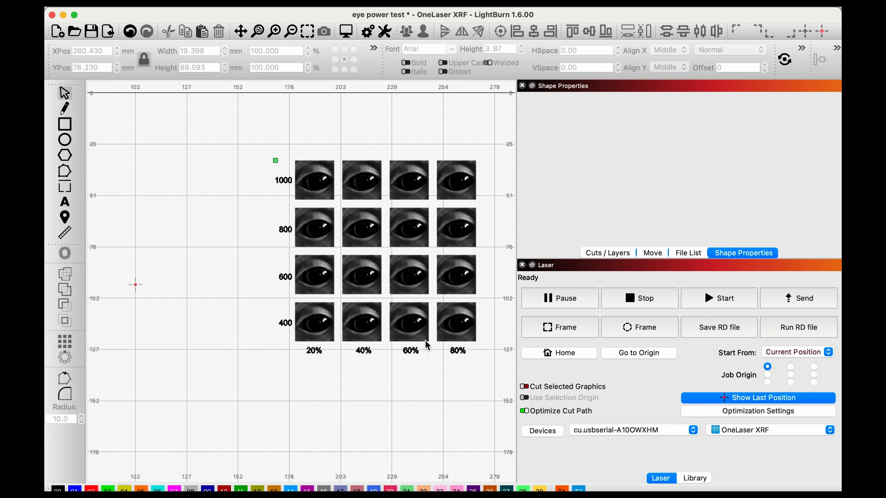
Step: Set the Power Scale of the four eye images in the 60% column to 60
left_click_drag(431, 351, 419, 169)
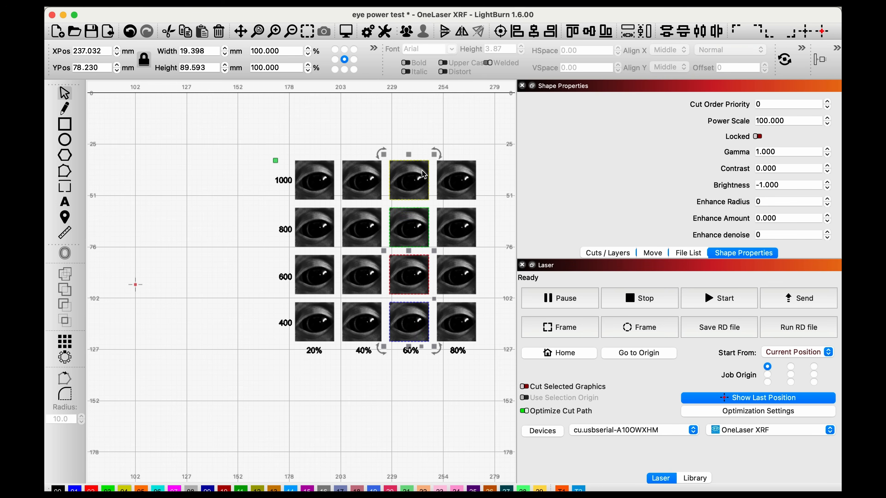
double_click(776, 121)
type("60")
key("Tab")
Step: Set the Power Scale of the four eye images in the 40% column to 40
left_click_drag(373, 146, 364, 330)
double_click(775, 121)
type("40")
key("Tab")
left_click(334, 130)
Step: Set the Power Scale of the four eye images in the 20% column to 20
left_click_drag(326, 147, 317, 329)
double_click(775, 121)
type("20")
key("Tab")
left_click(437, 107)
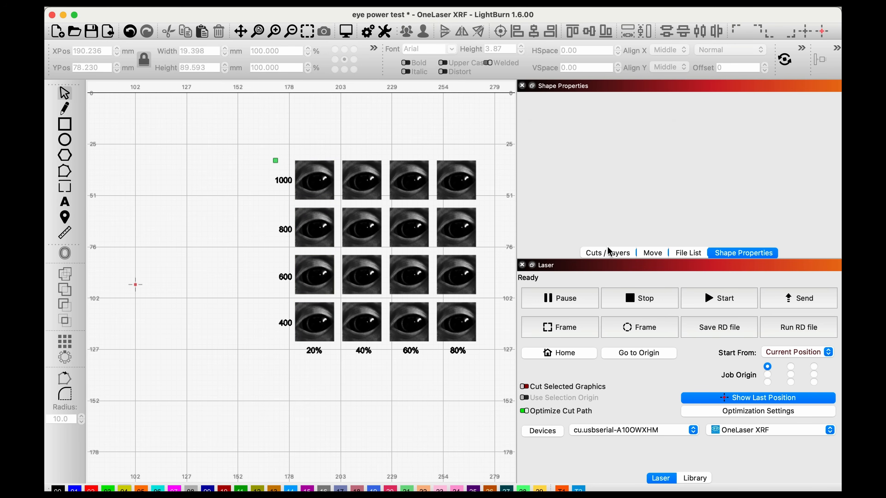
Step: Review the layer settings and check the Power Scale of one eye image in each column
left_click(609, 252)
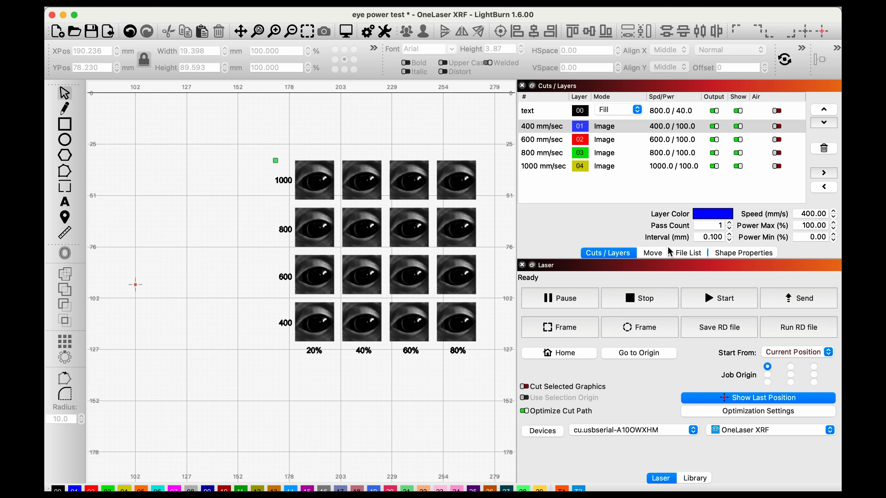
left_click(735, 254)
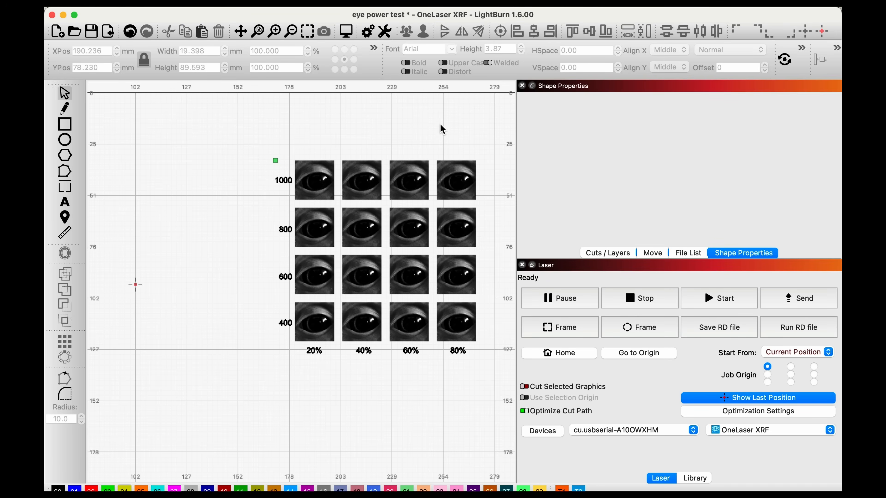
left_click(402, 235)
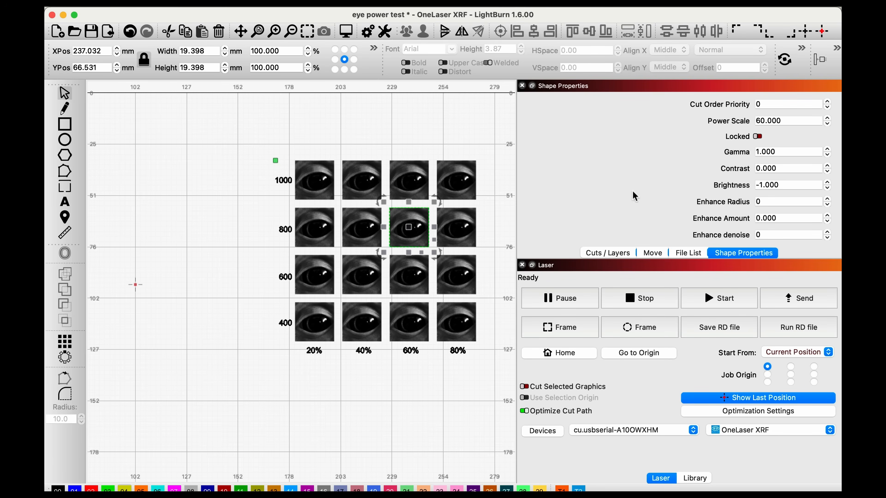
left_click(362, 280)
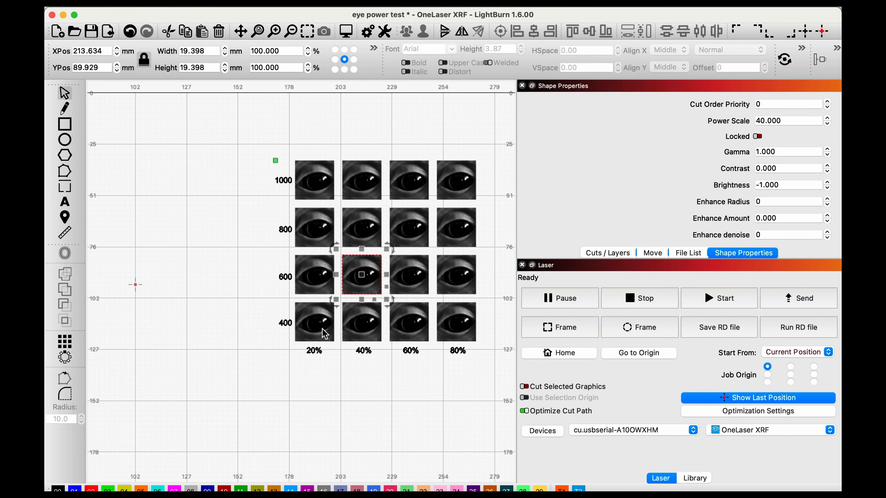
left_click(325, 337)
left_click(453, 187)
left_click(398, 118)
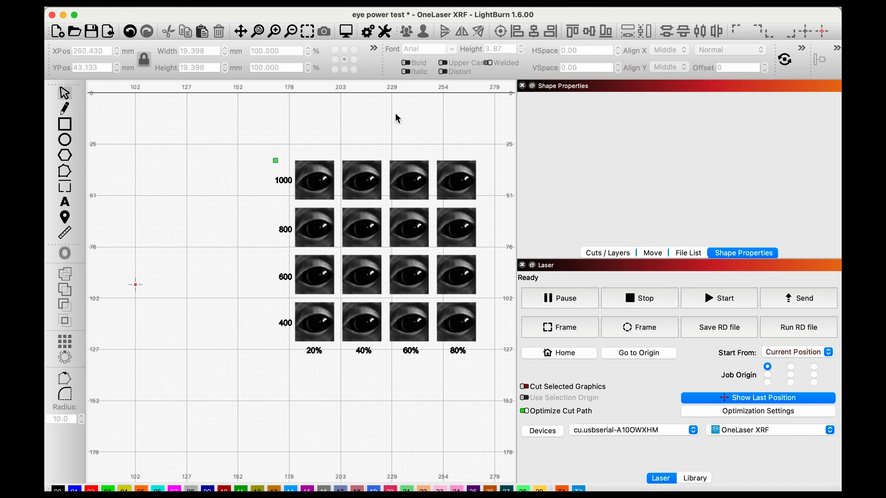